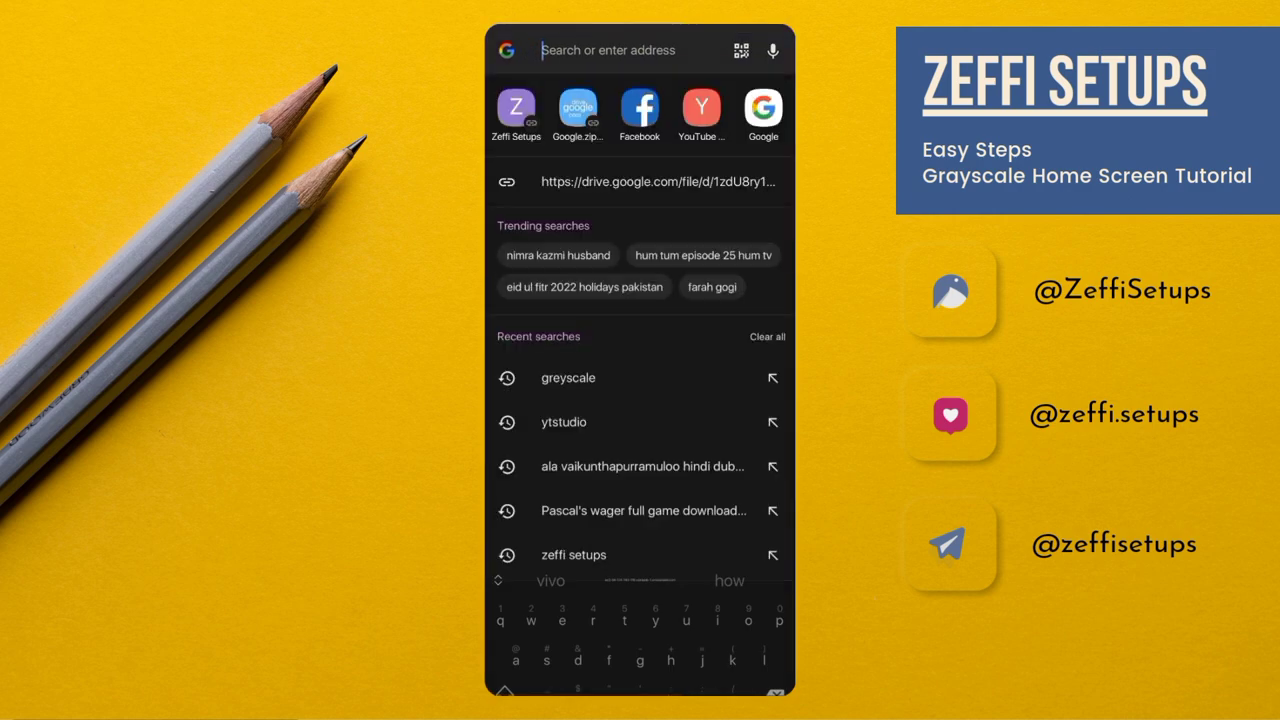
# Step: Go through the Zeffi Setups site's Mega Menu to the Greyscale Episode #131 article
pyautogui.click(516, 108)
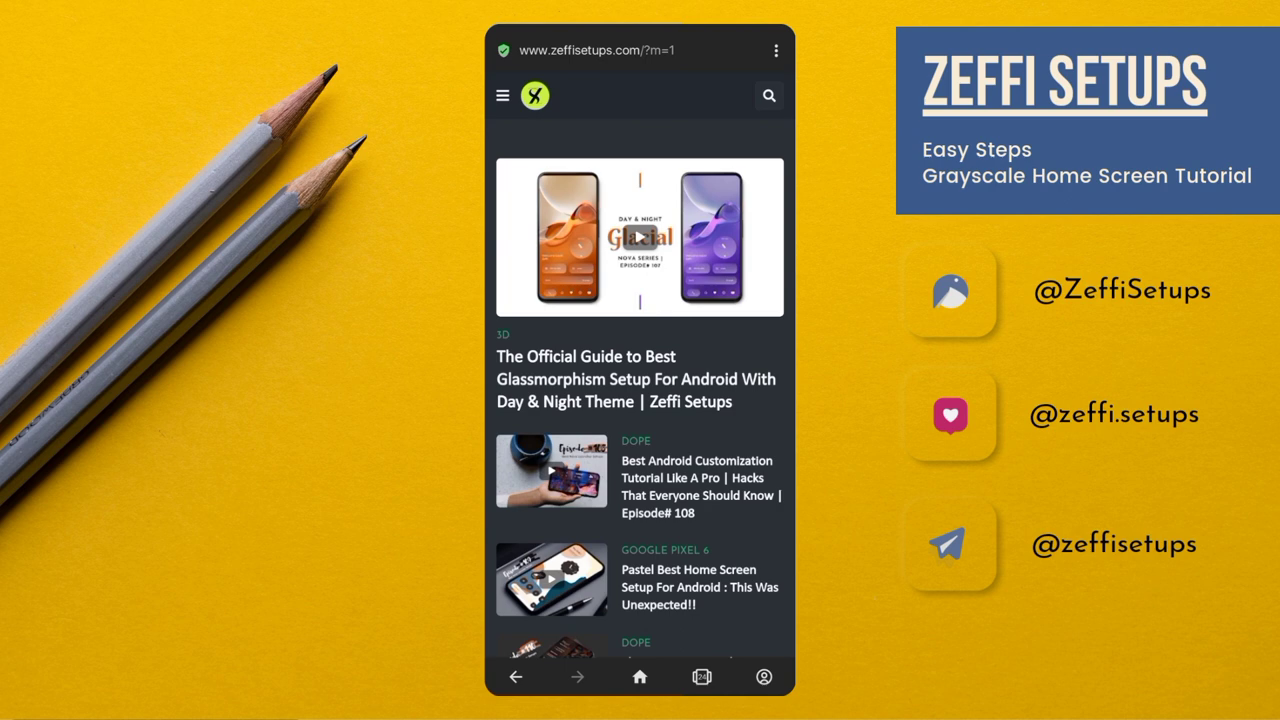
pyautogui.click(503, 95)
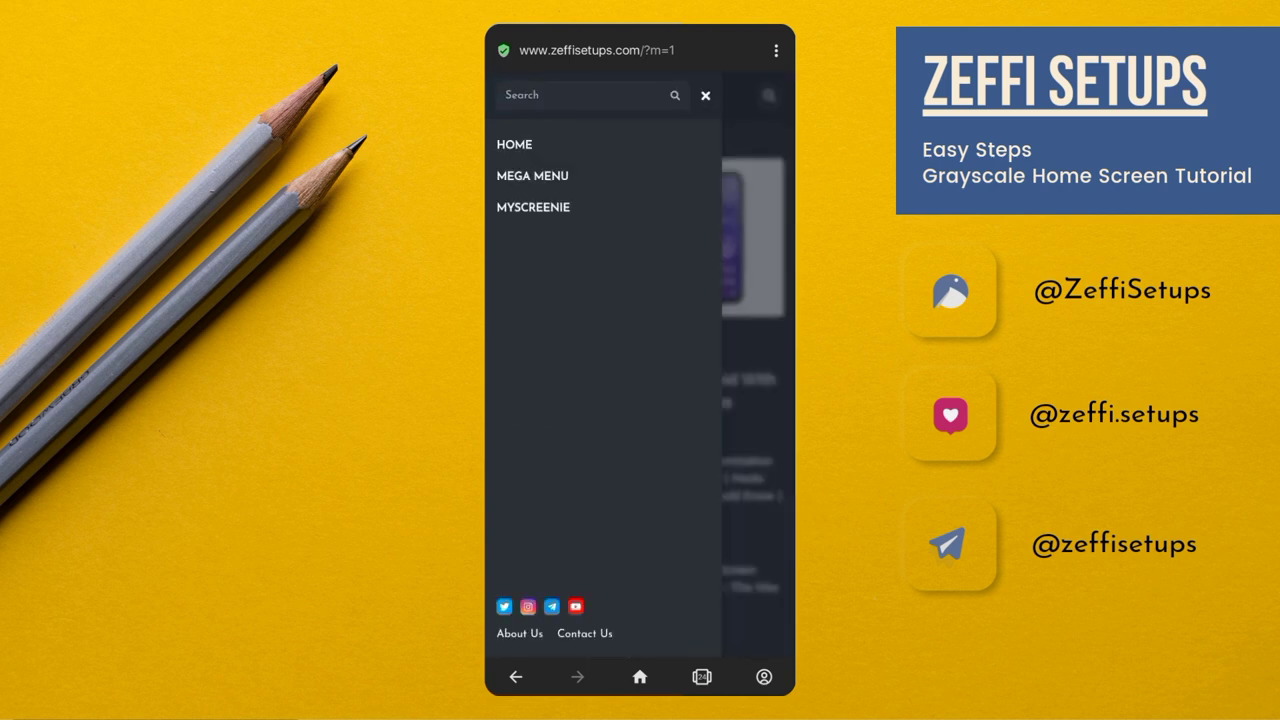
pyautogui.click(532, 176)
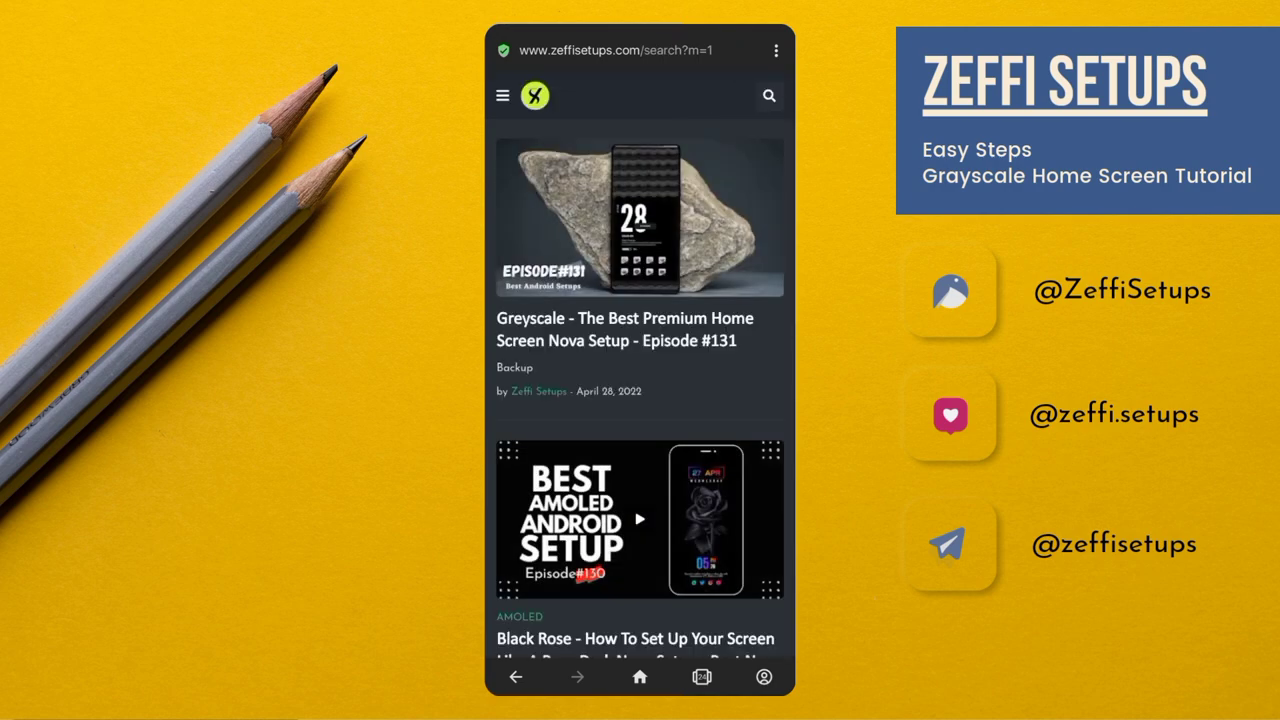
pyautogui.click(640, 218)
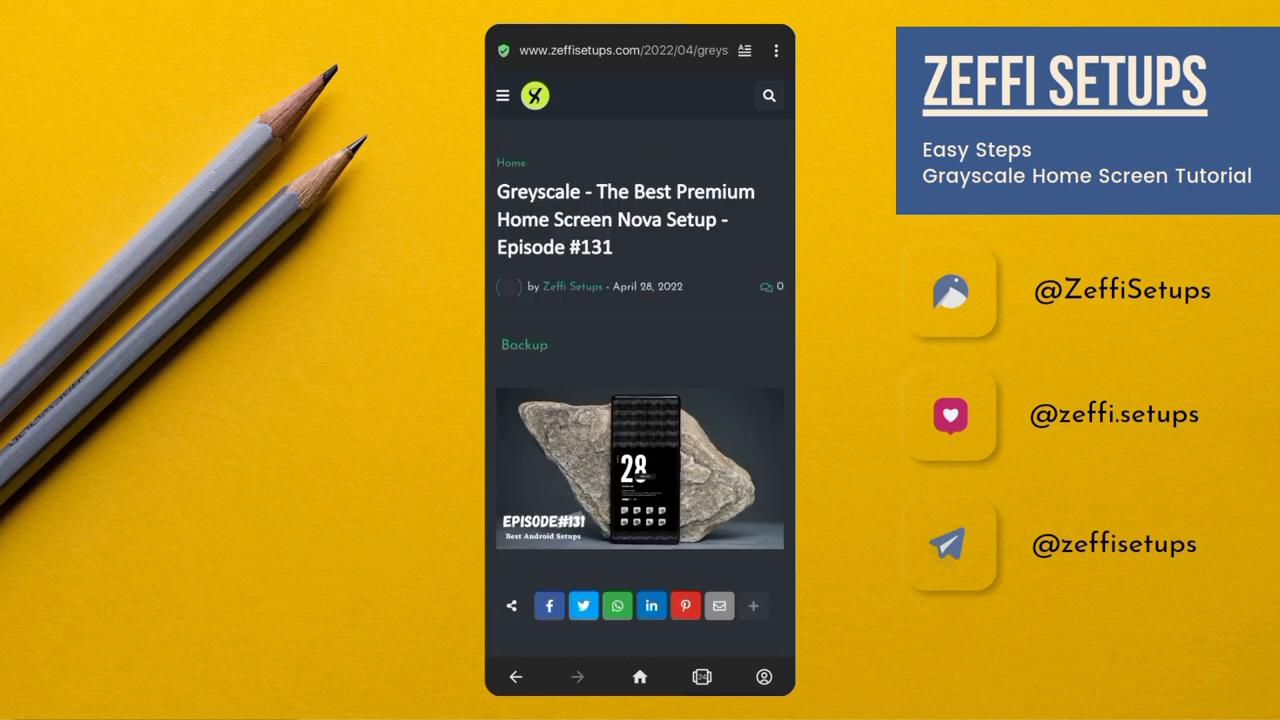
# Step: Follow the article's Backup link to Grayscale.zip in Google Drive
pyautogui.click(524, 344)
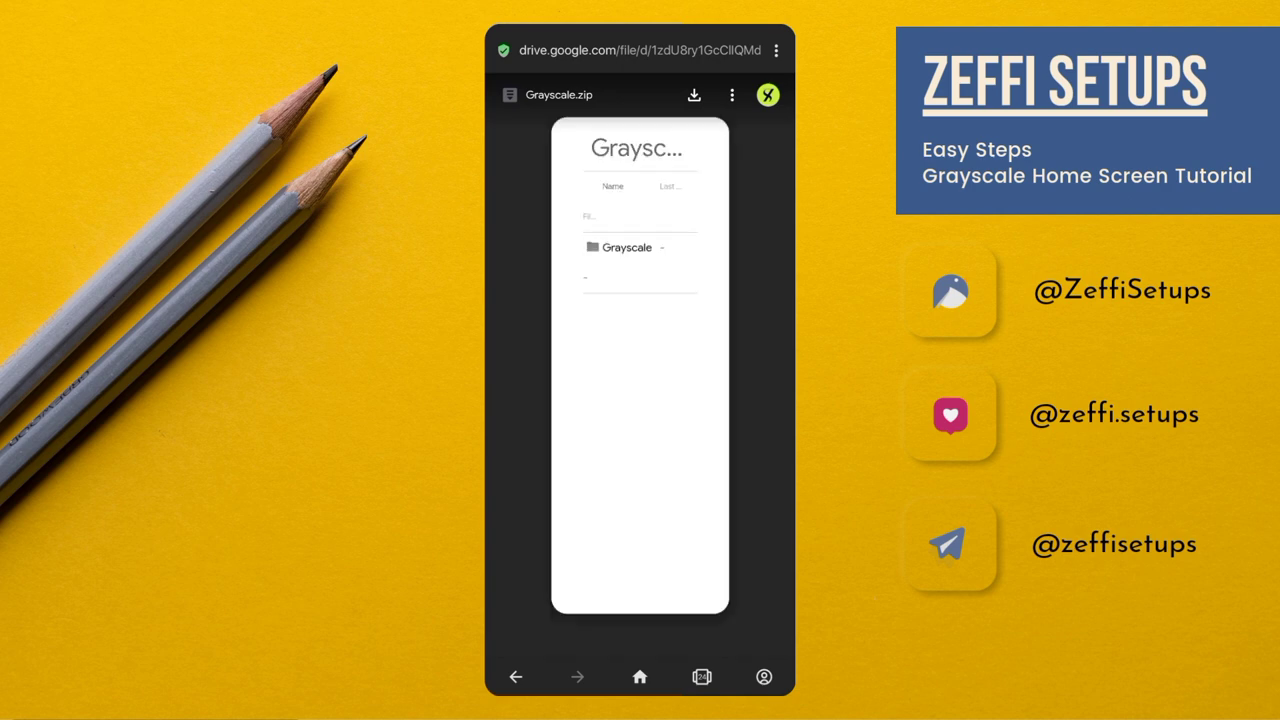
# Step: Launch ZArchiver from the home screen app search using 'za'
pyautogui.click(640, 676)
pyautogui.click(640, 660)
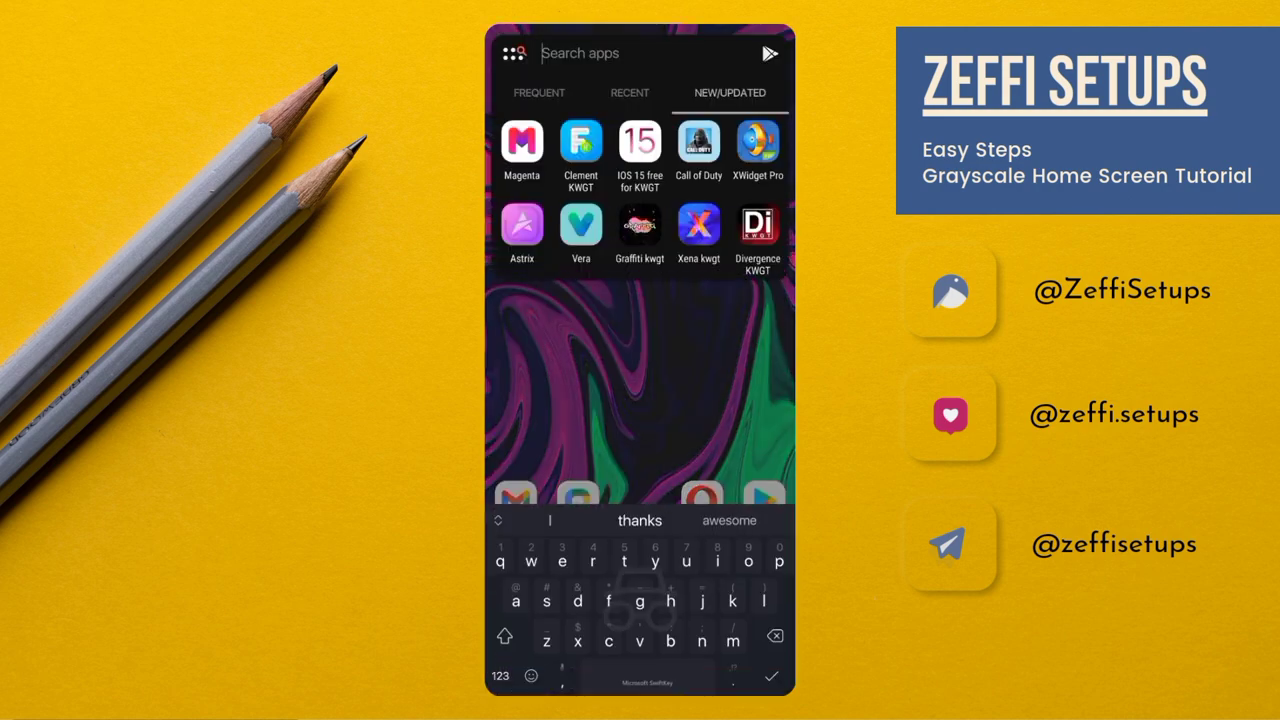
pyautogui.write('za')
pyautogui.click(522, 100)
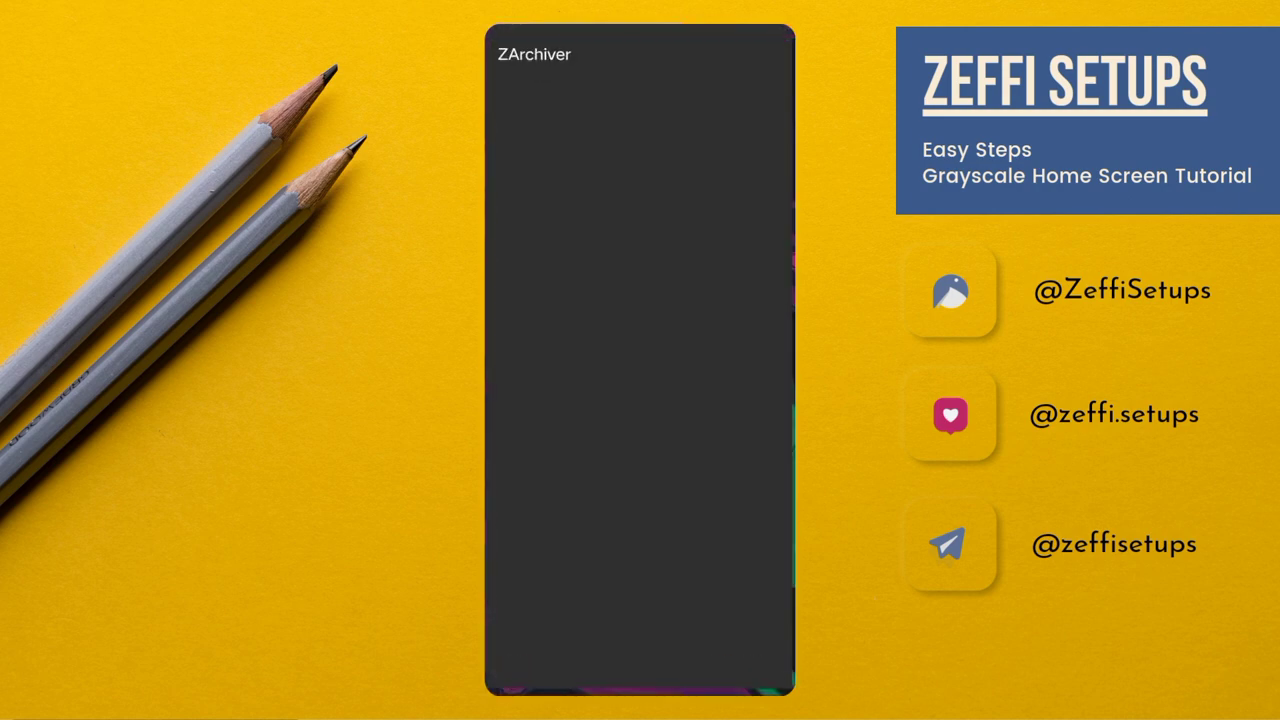
# Step: Open Download, then the Grayscale folder holding Grayscale.novabackup
pyautogui.scroll(-5, 655, 527)
pyautogui.scroll(-2, 666, 471)
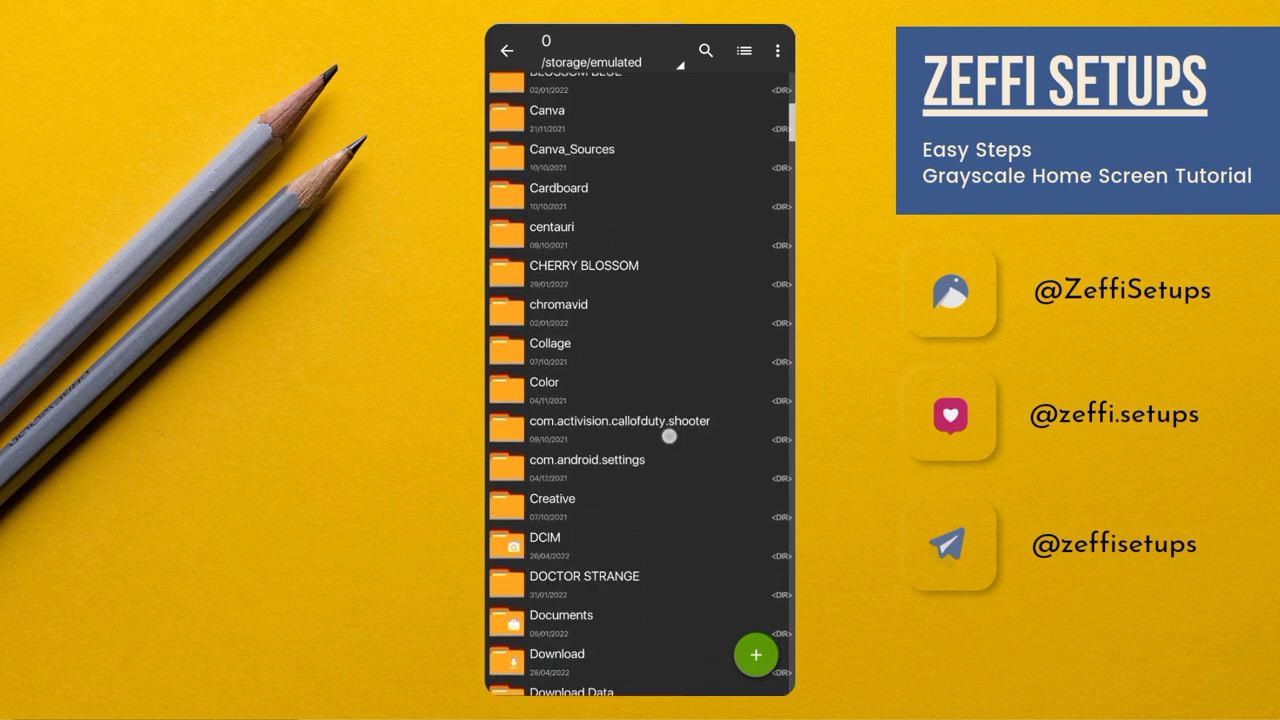
pyautogui.scroll(-2, 749, 423)
pyautogui.scroll(-1, 649, 474)
pyautogui.click(643, 445)
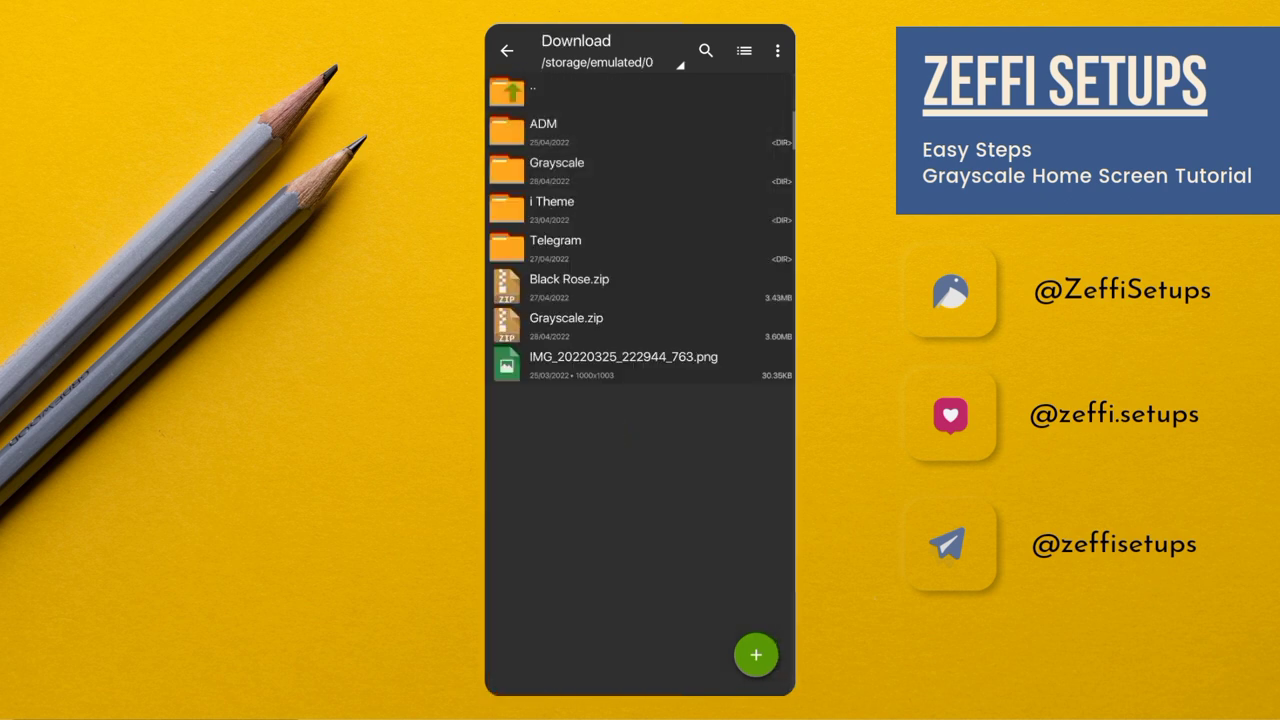
pyautogui.click(631, 165)
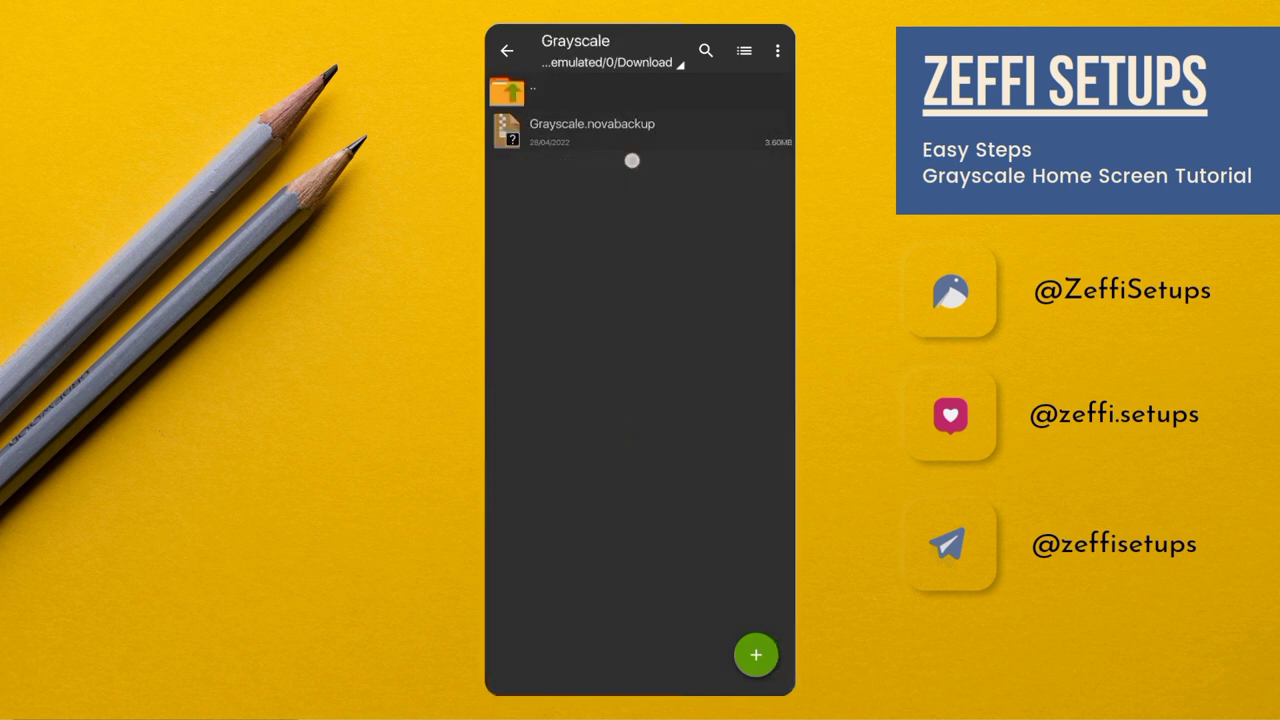
# Step: Restore Grayscale.novabackup from Nova Settings' Backup & restore, confirming the overwrite with OK
pyautogui.moveTo(637, 587); pyautogui.dragTo(637, 400)
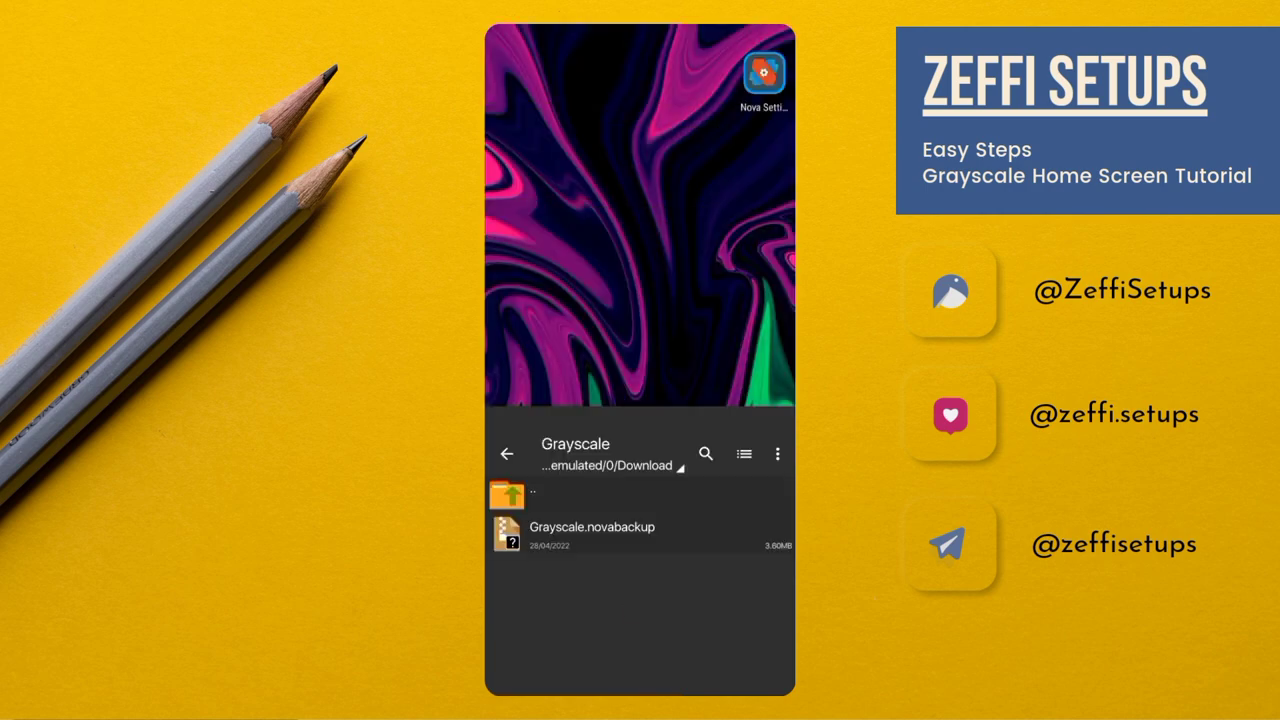
pyautogui.click(763, 73)
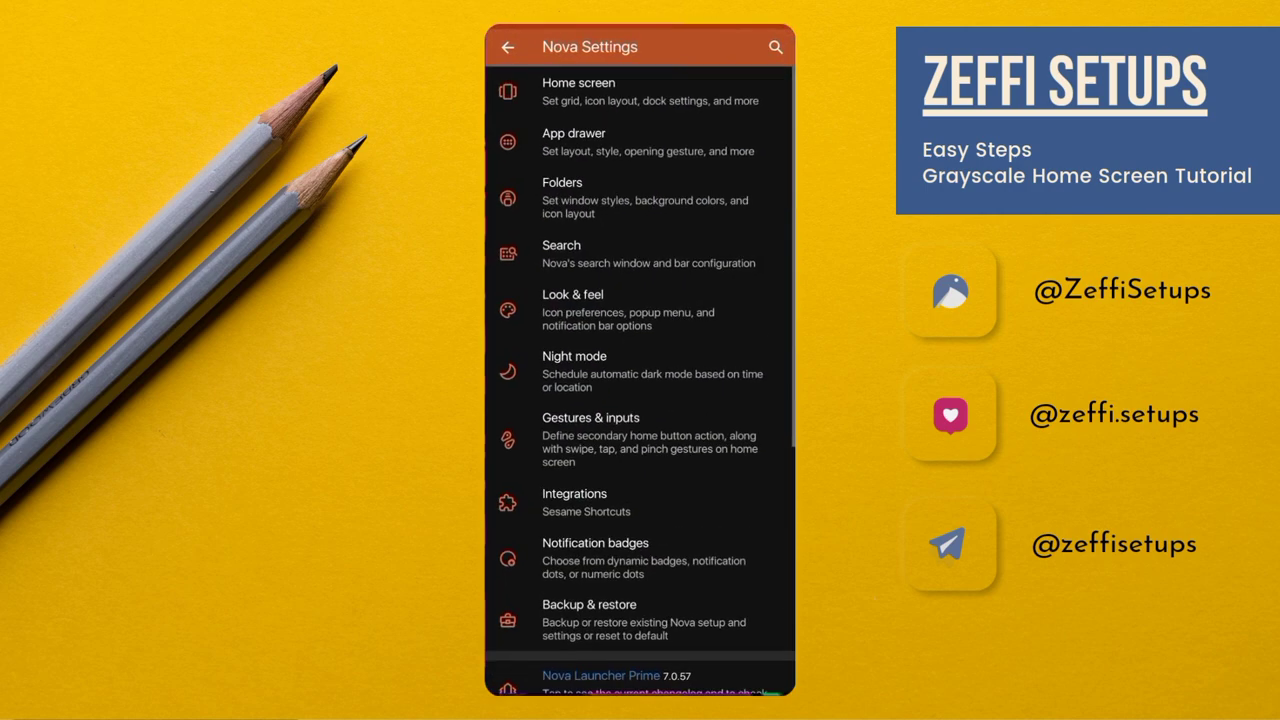
pyautogui.click(588, 615)
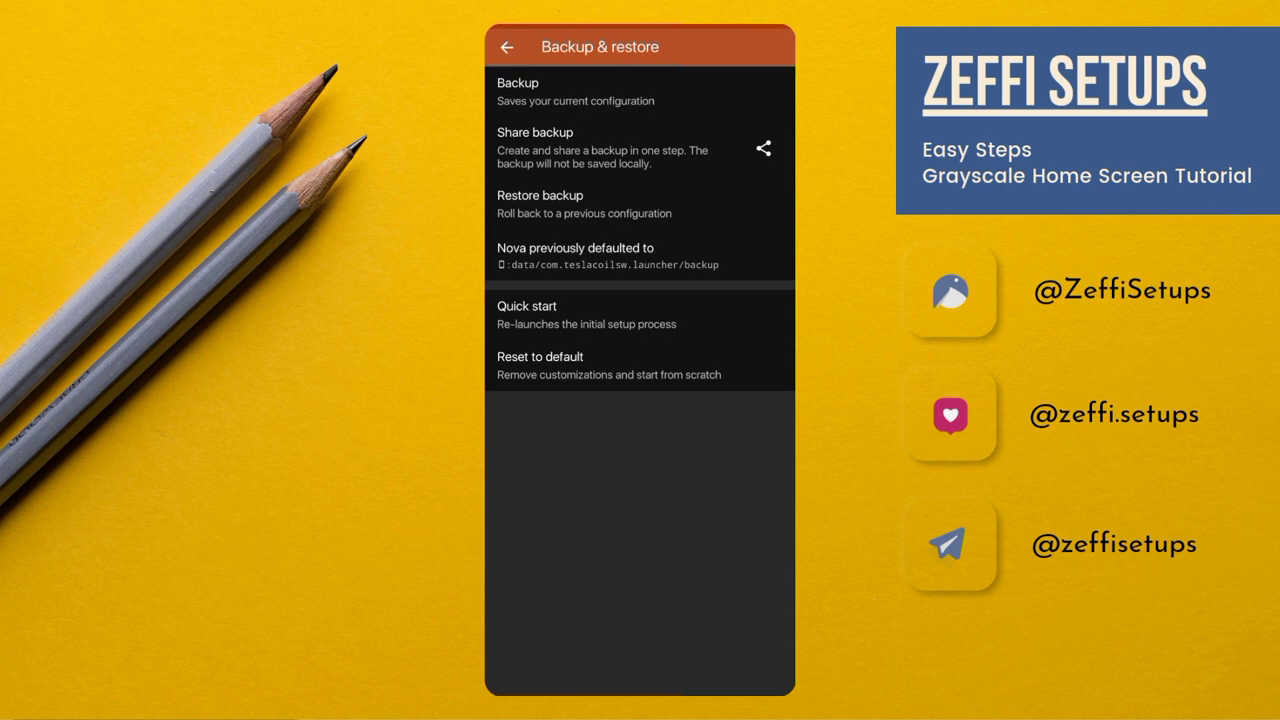
pyautogui.click(584, 204)
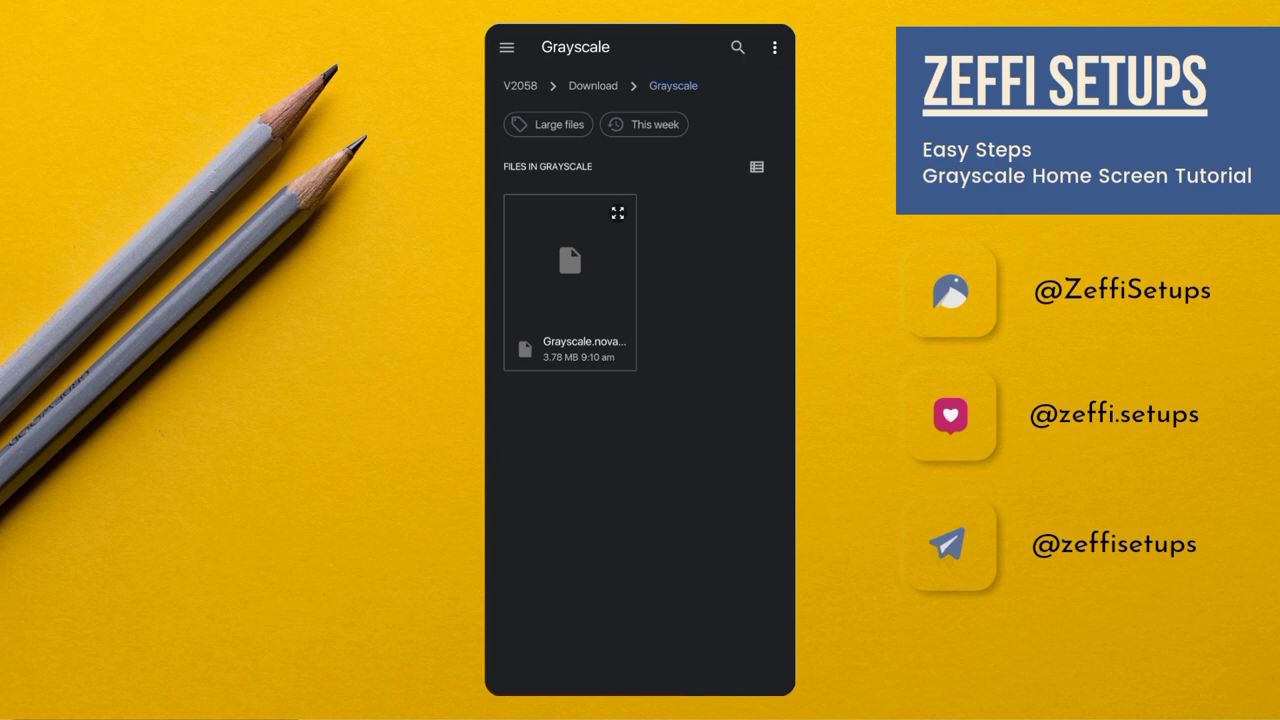
pyautogui.click(590, 311)
pyautogui.click(736, 412)
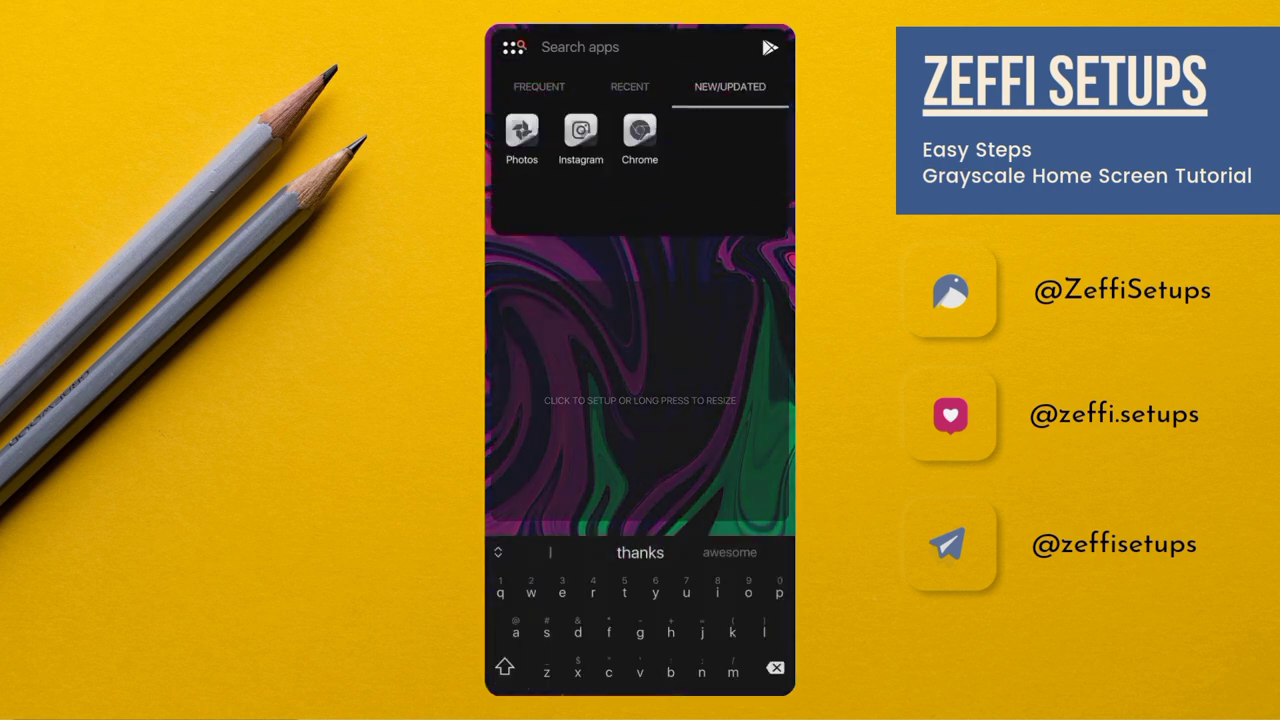
# Step: Launch Wallberry from app search 'wall' and switch to its Collections view
pyautogui.write('wall')
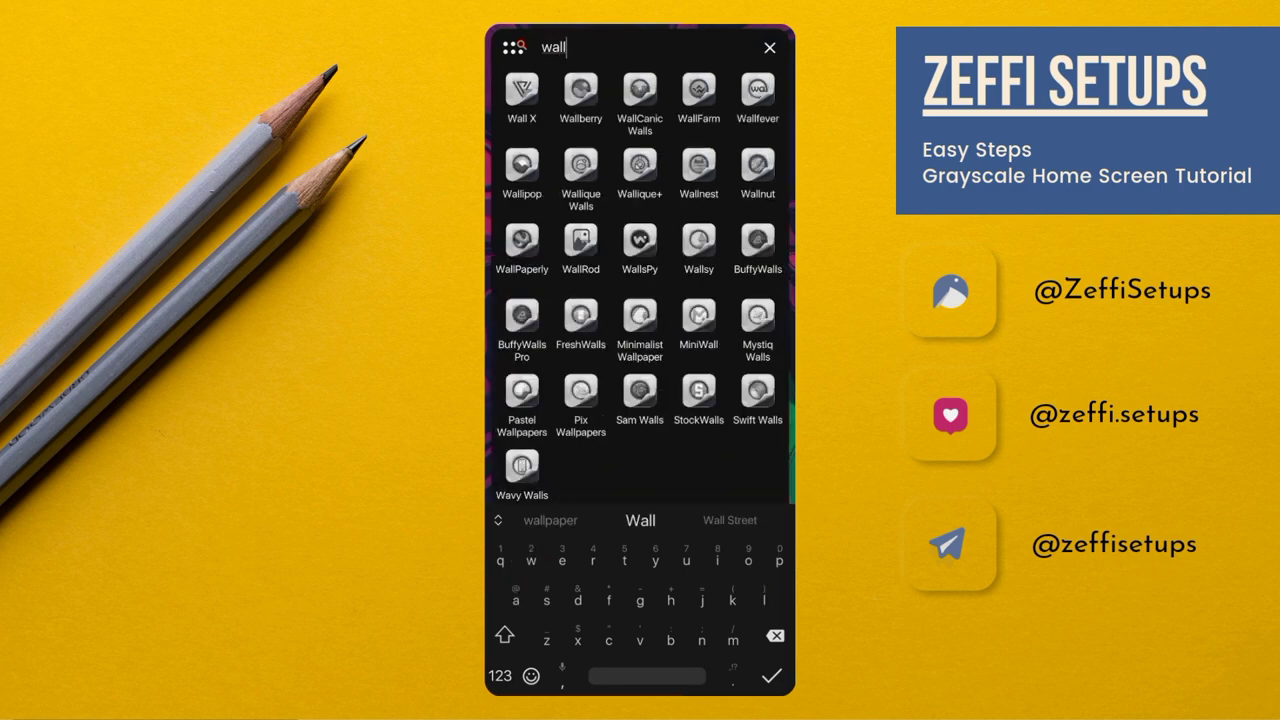
pyautogui.click(580, 90)
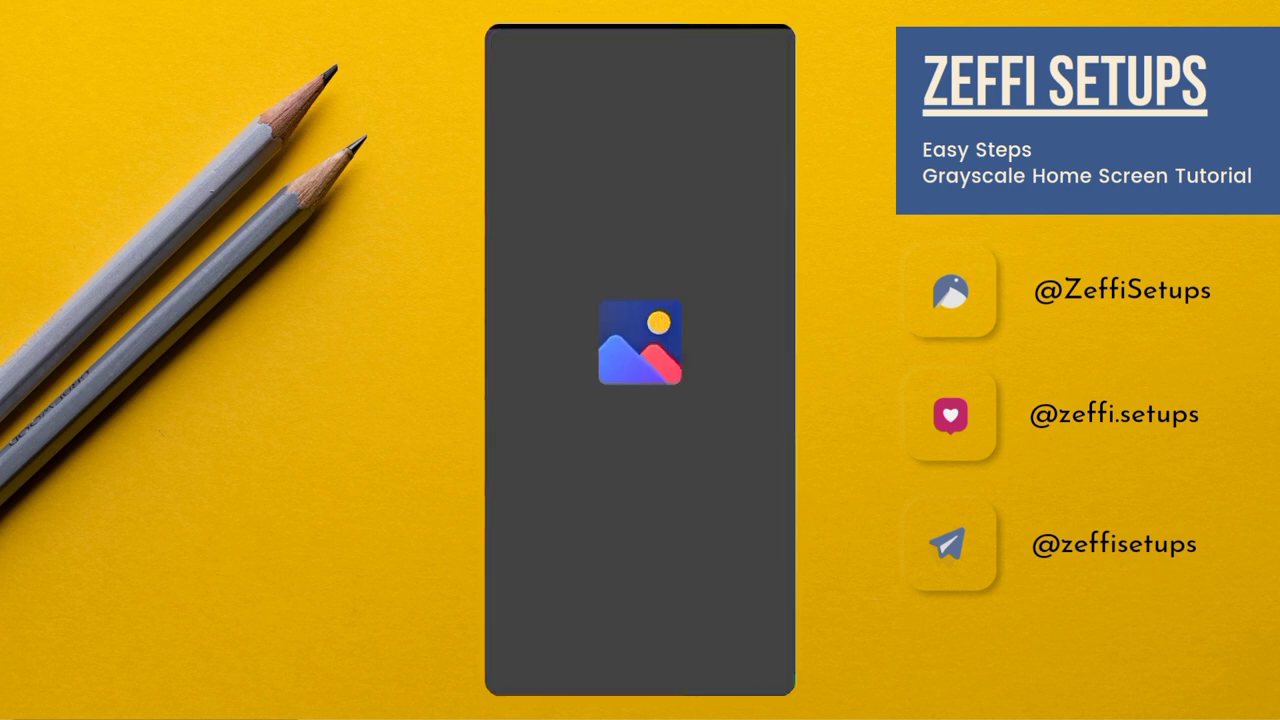
pyautogui.click(640, 670)
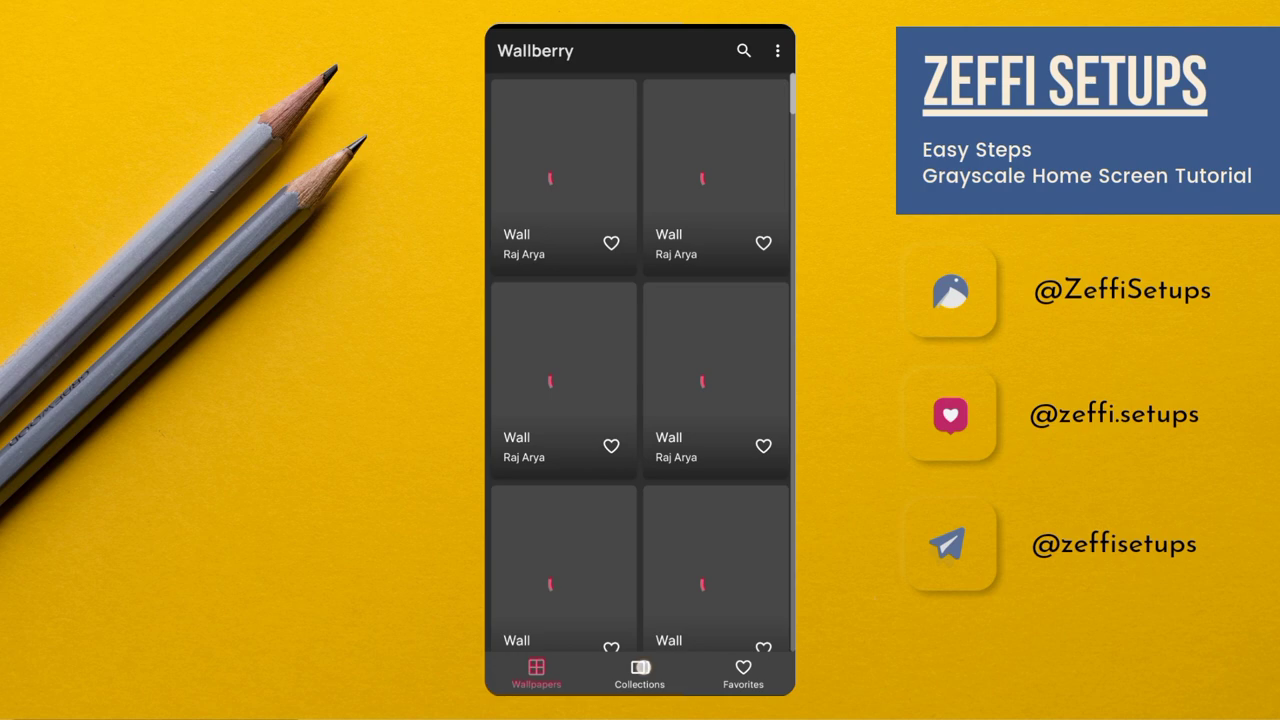
# Step: Scroll down the collections list and open MonoArt
pyautogui.scroll(-3, 640, 400)
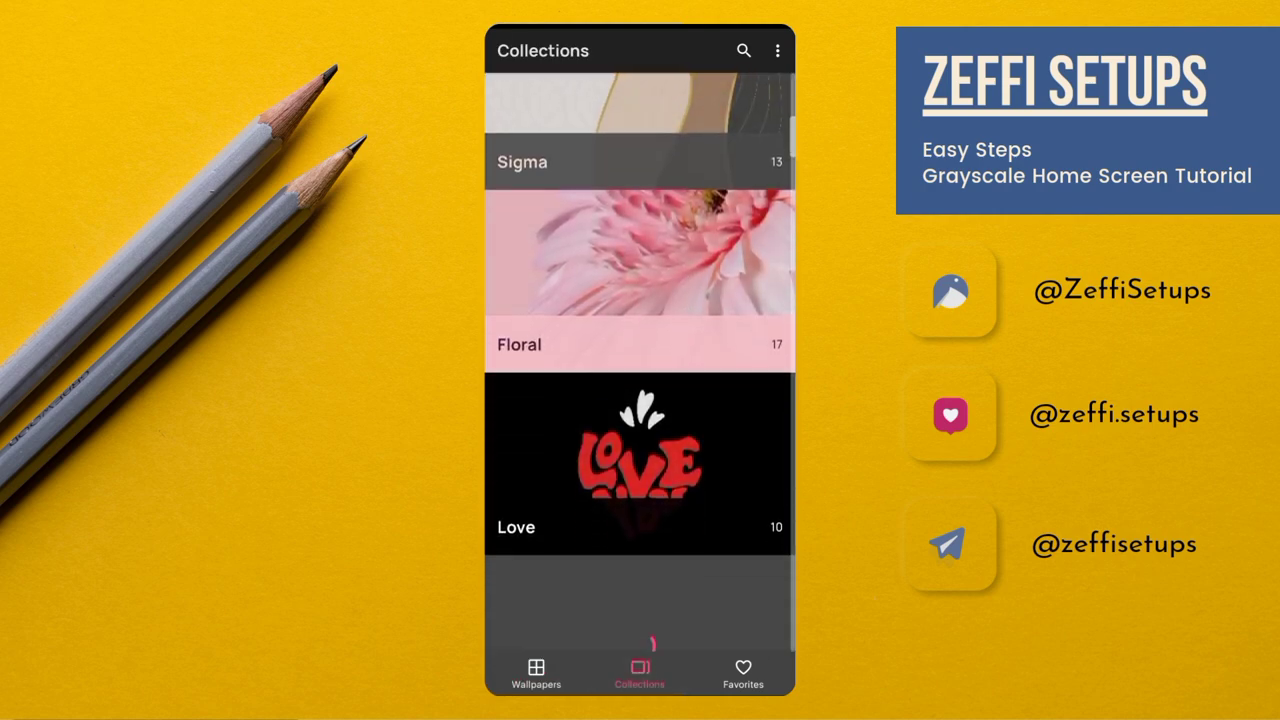
pyautogui.scroll(-3, 640, 400)
pyautogui.scroll(-3, 640, 400)
pyautogui.scroll(-3, 640, 400)
pyautogui.scroll(-2, 640, 400)
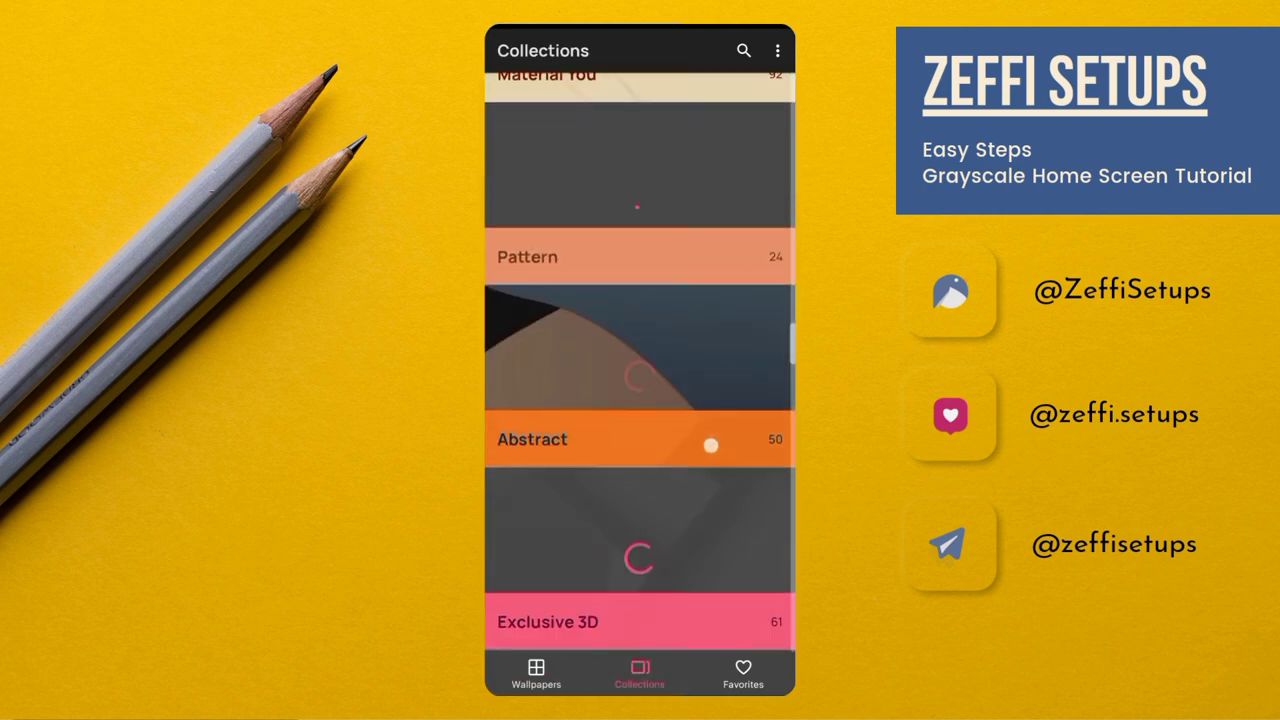
pyautogui.scroll(-3, 726, 400)
pyautogui.scroll(-4, 731, 406)
pyautogui.scroll(-3, 730, 425)
pyautogui.scroll(-3, 730, 425)
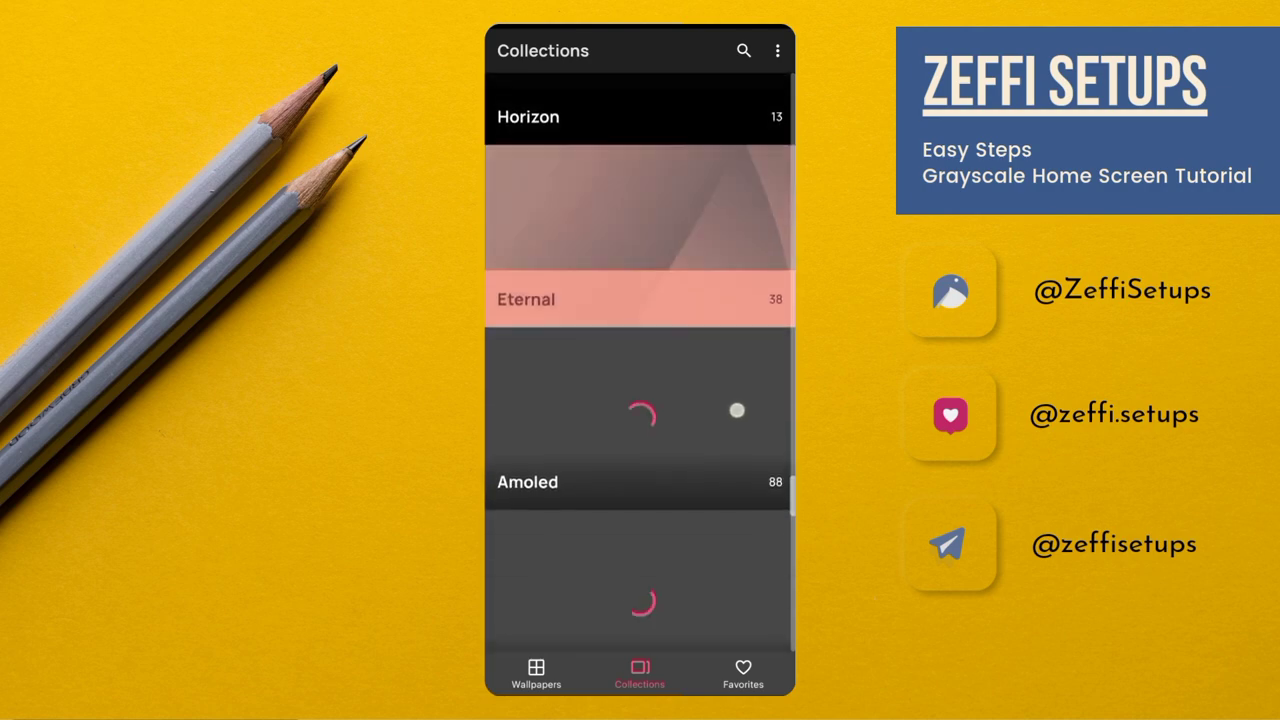
pyautogui.scroll(-3, 737, 408)
pyautogui.scroll(-1, 760, 380)
pyautogui.scroll(-3, 751, 386)
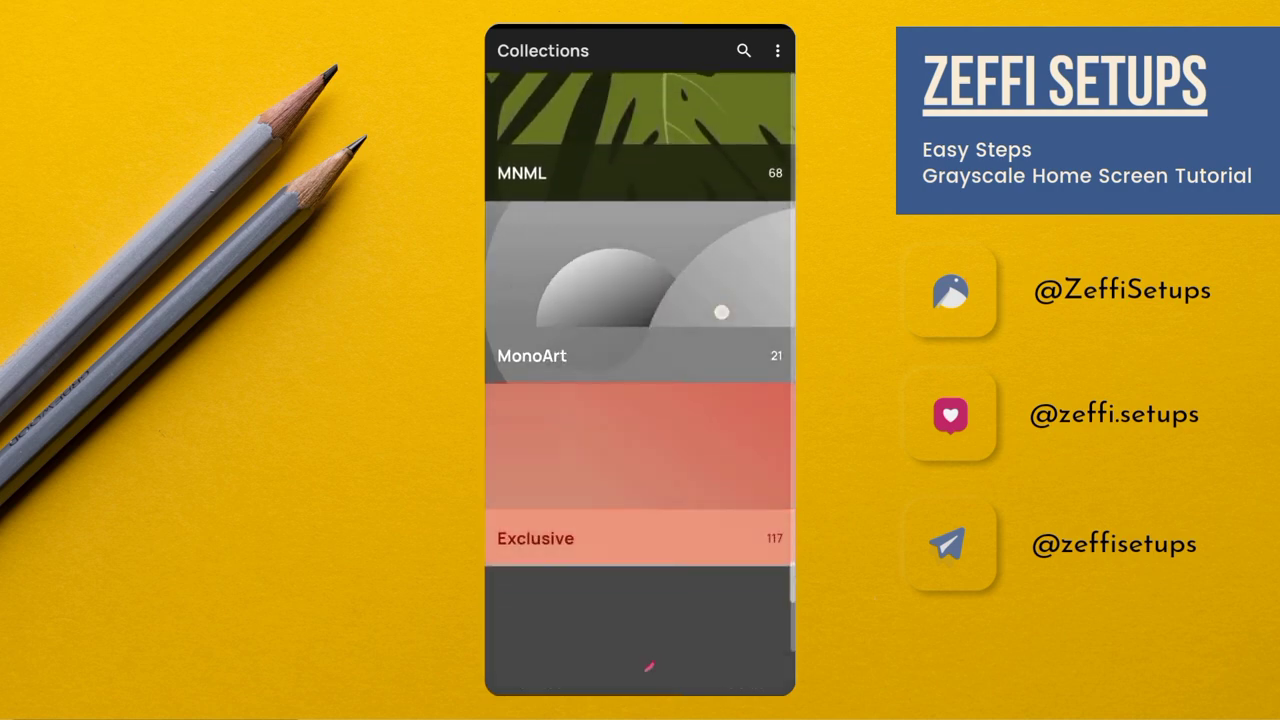
pyautogui.click(723, 309)
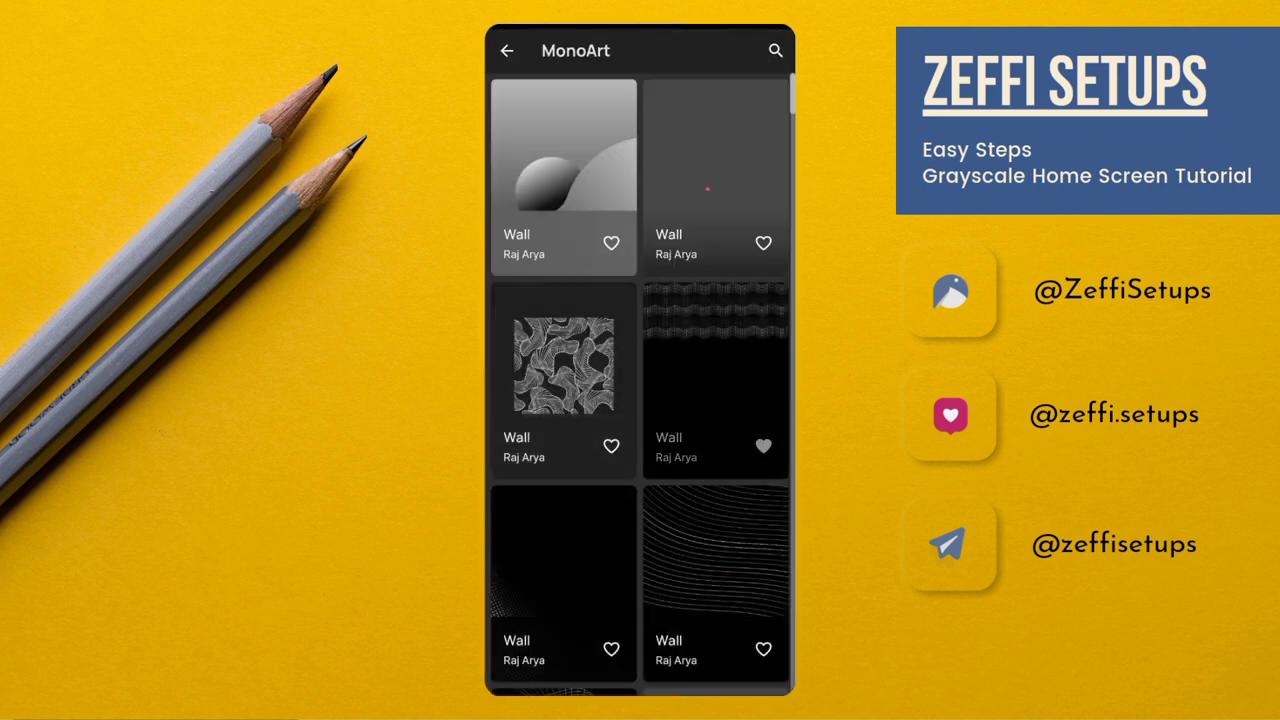
# Step: Apply the black wave wallpaper with Set Home Screen and confirm with OK
pyautogui.click(715, 380)
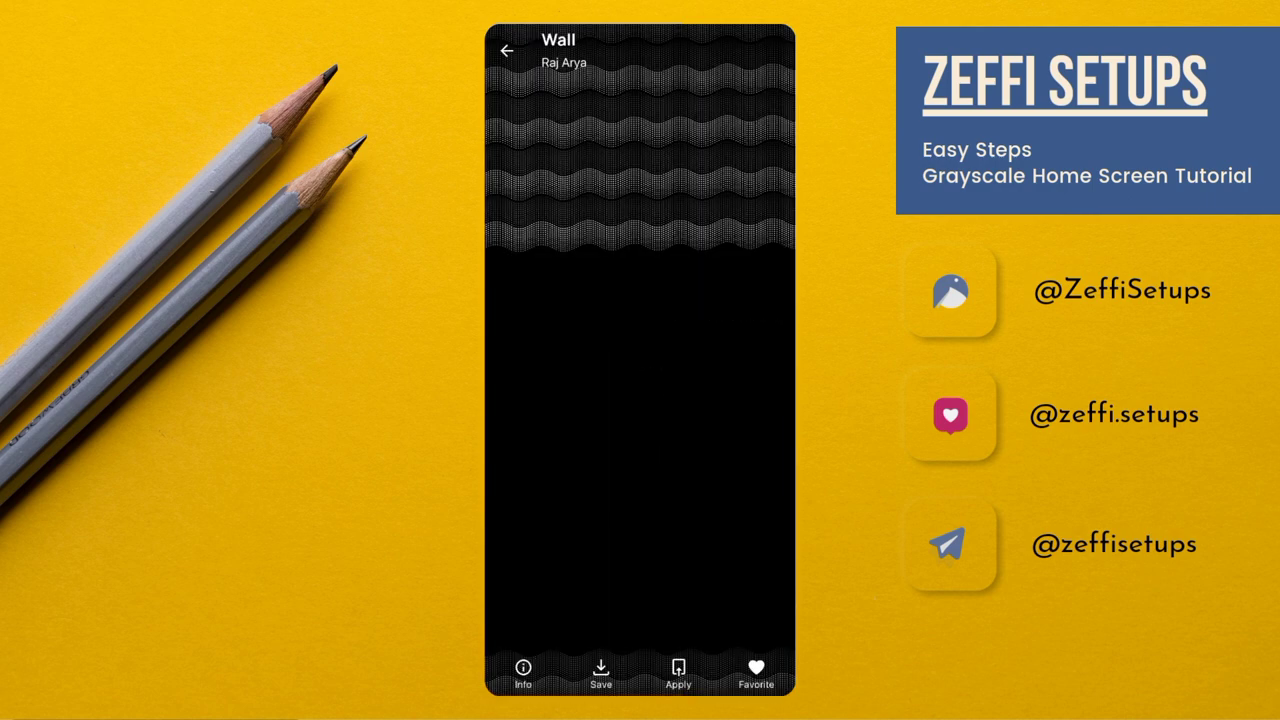
pyautogui.click(678, 672)
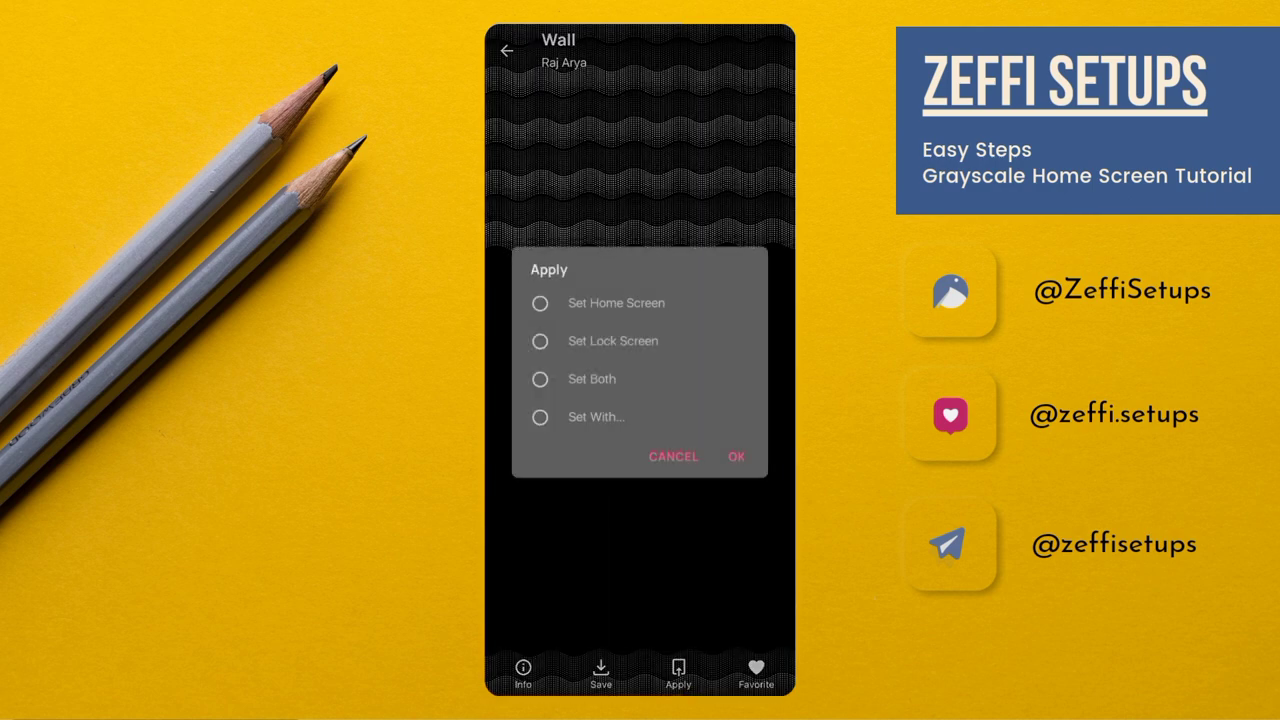
pyautogui.click(540, 302)
pyautogui.click(736, 456)
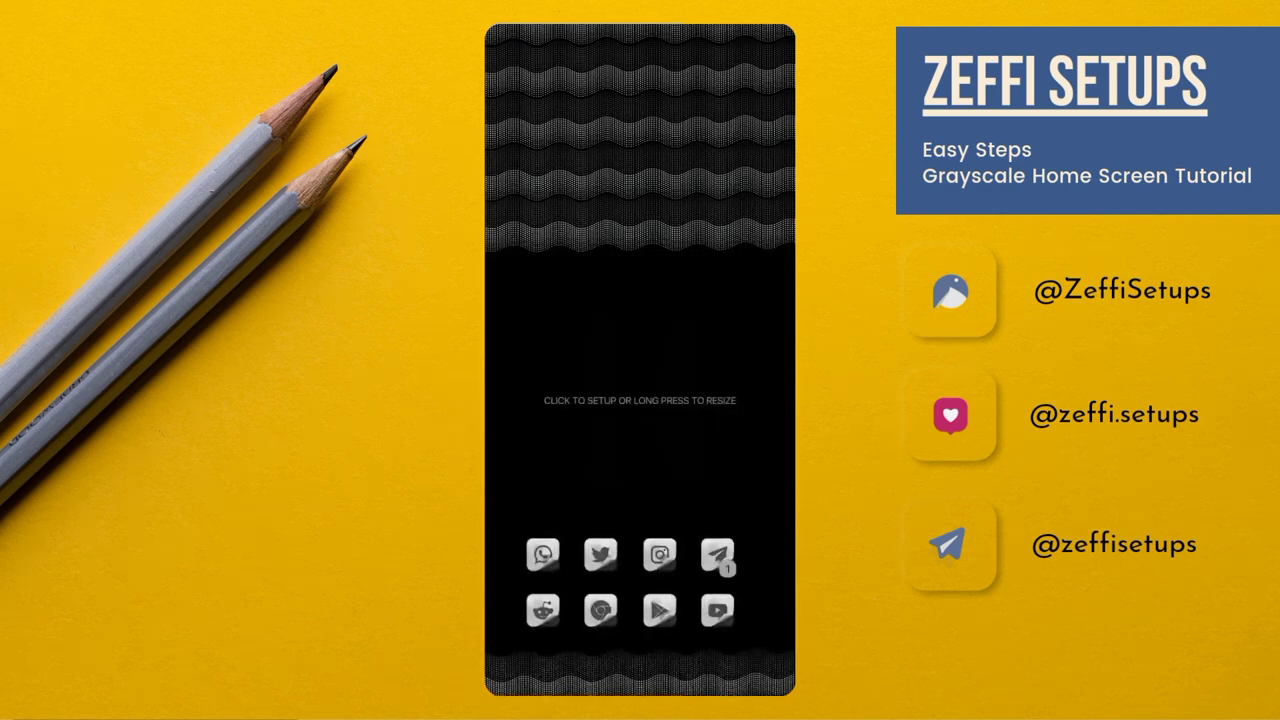
# Step: Search KWGT's presets for '083' from the empty home screen widget
pyautogui.click(704, 414)
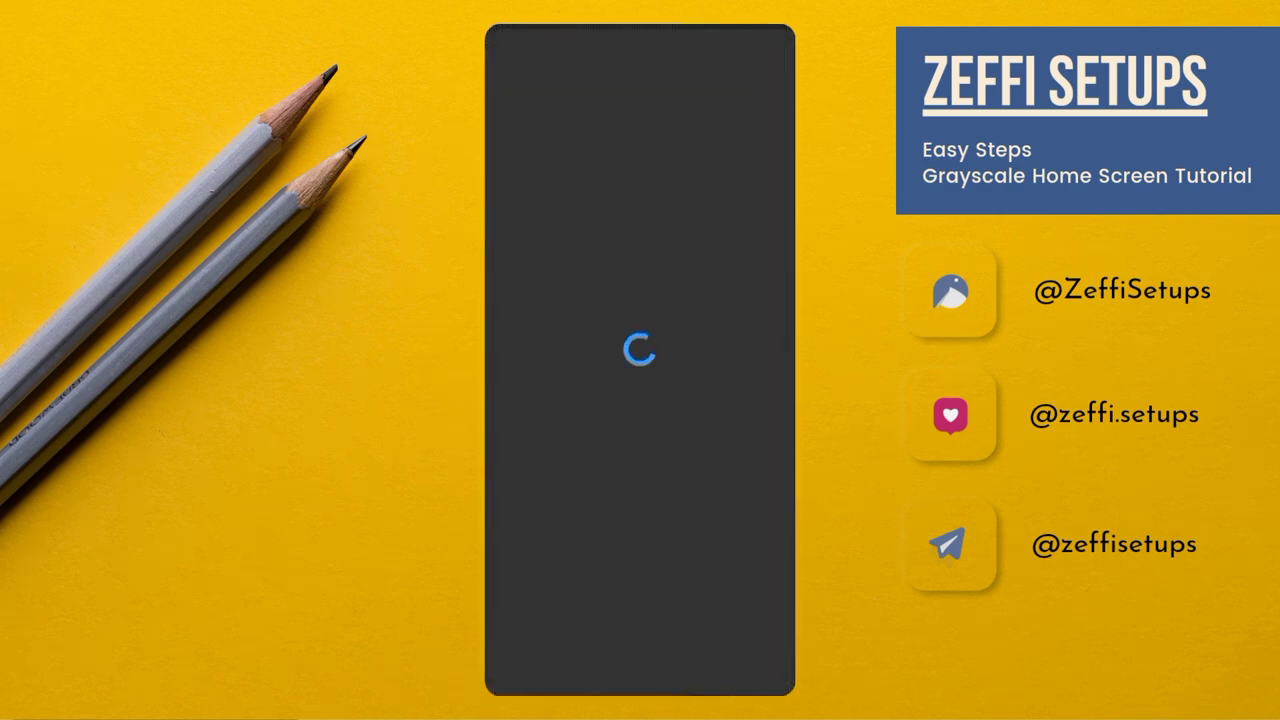
pyautogui.click(738, 48)
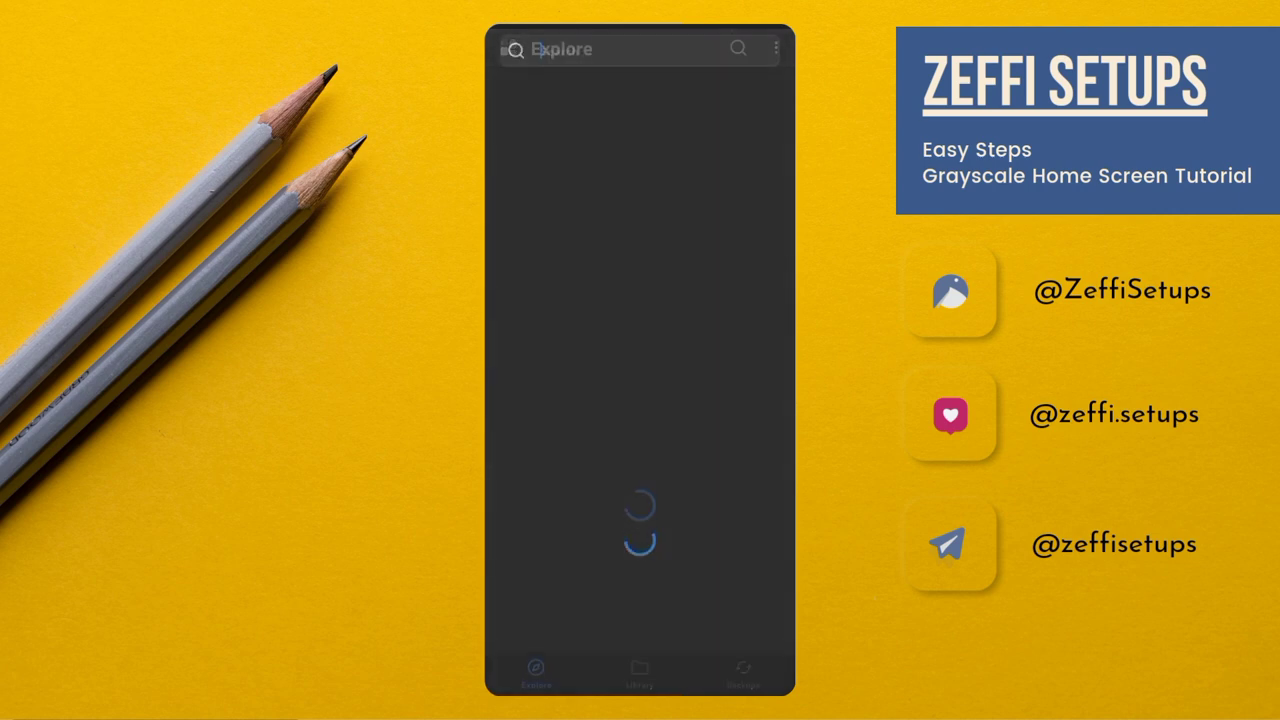
pyautogui.click(500, 676)
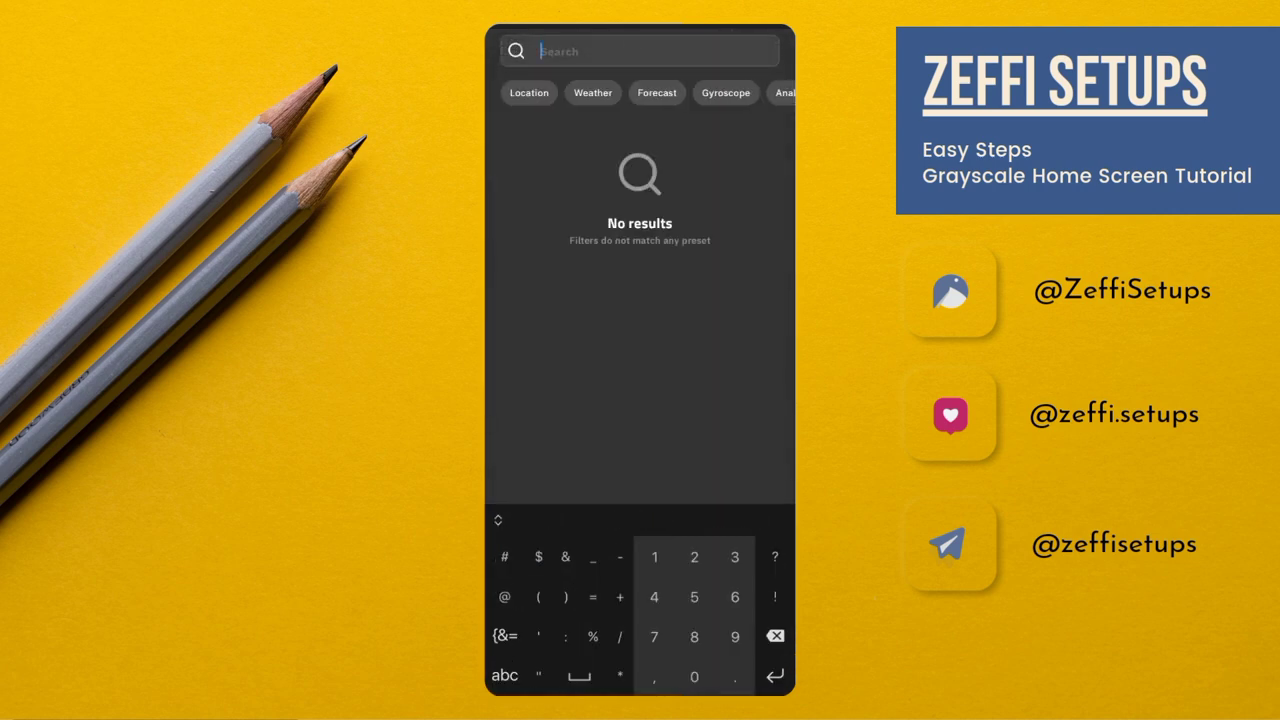
pyautogui.write('083')
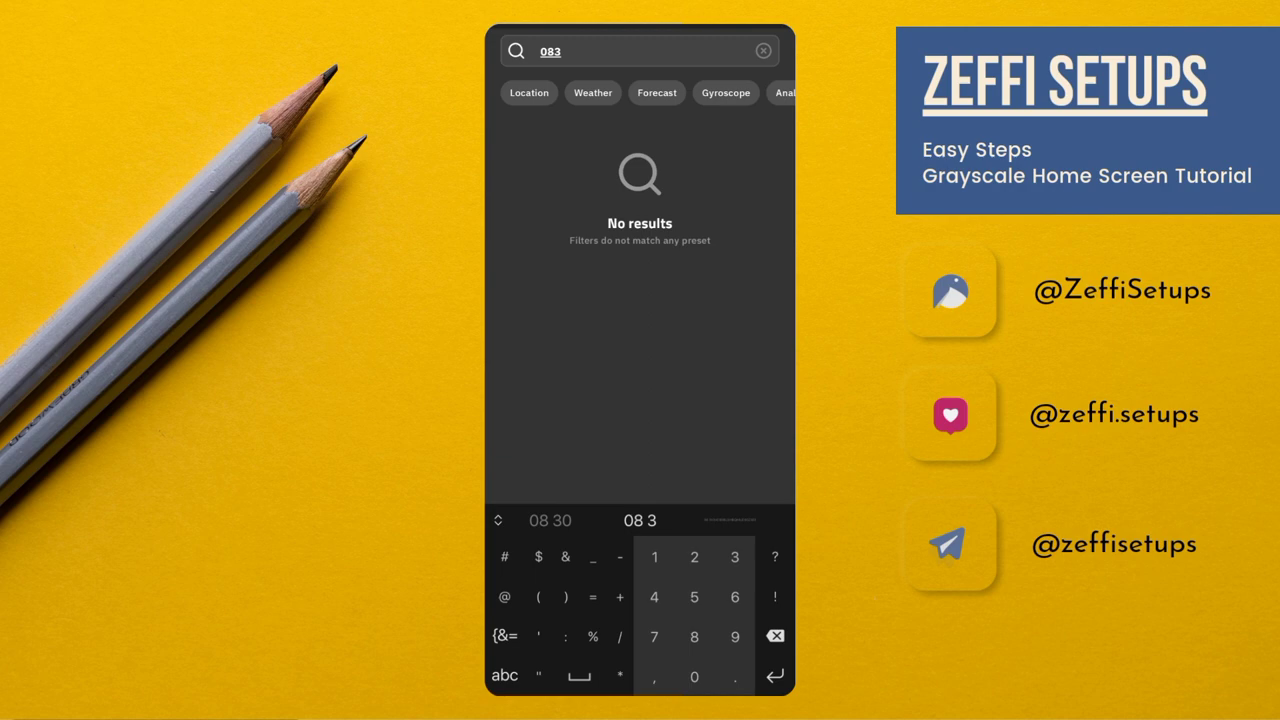
pyautogui.press('Escape')
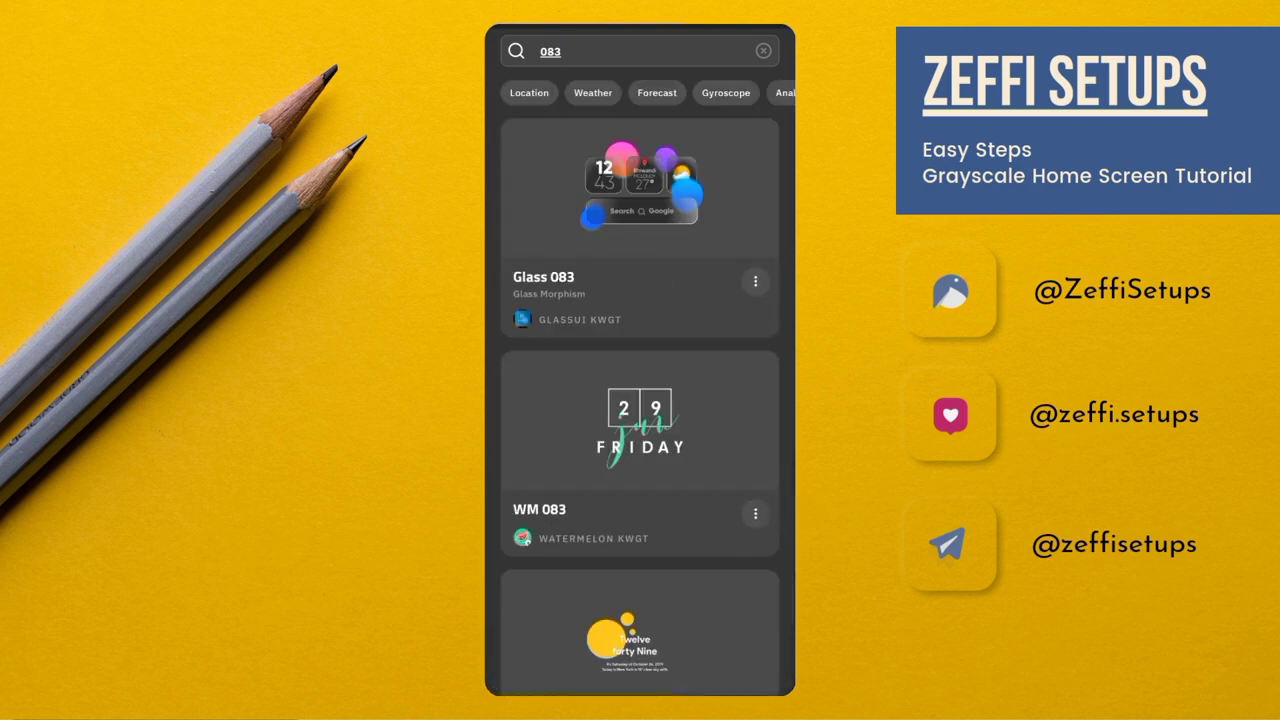
# Step: Scroll the results down to Echo KWGT's 00083 preset
pyautogui.scroll(-3, 720, 420)
pyautogui.scroll(-3, 720, 443)
pyautogui.scroll(-3, 714, 429)
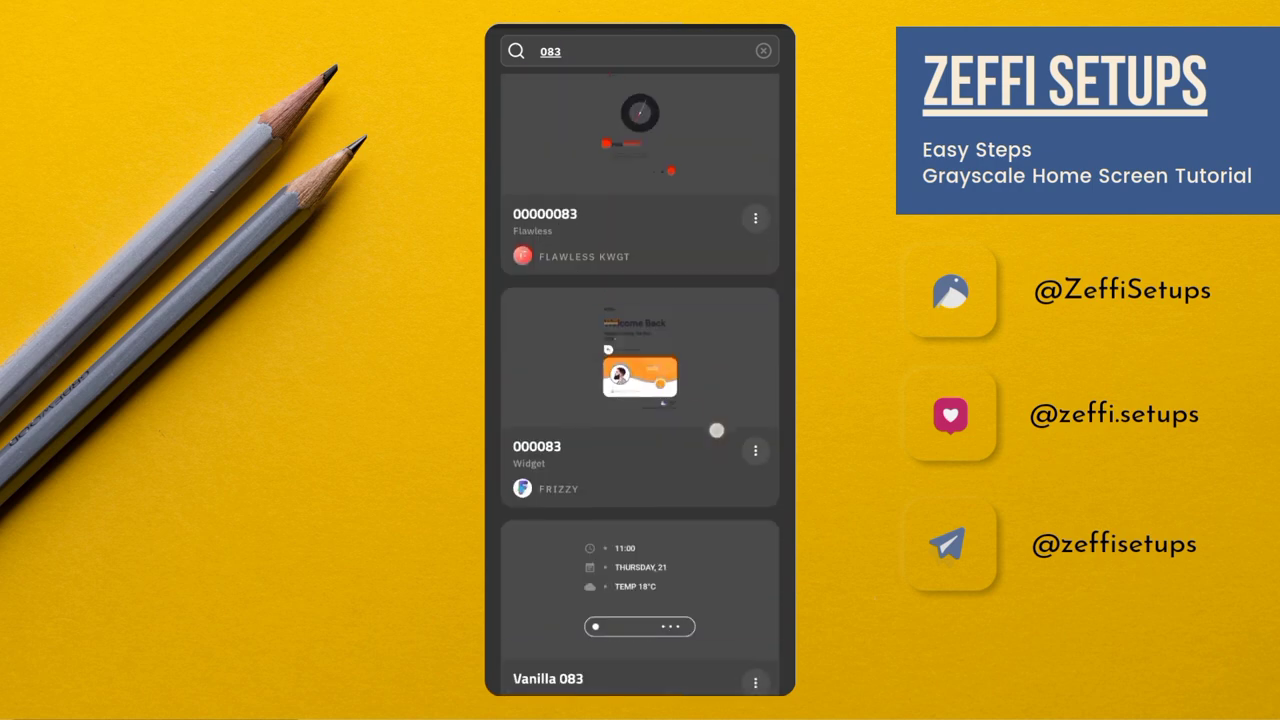
pyautogui.scroll(-3, 706, 491)
pyautogui.scroll(-3, 706, 491)
pyautogui.scroll(-4, 714, 426)
pyautogui.scroll(-5, 700, 500)
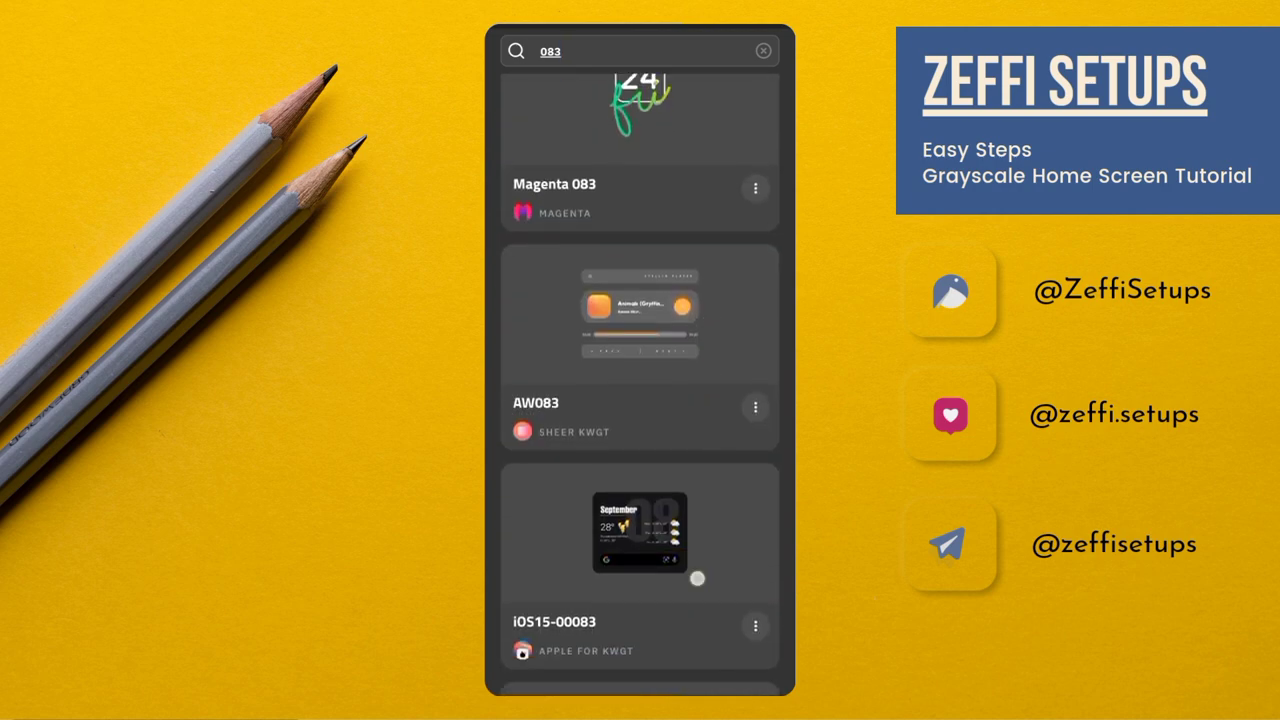
pyautogui.scroll(-2, 694, 577)
pyautogui.scroll(-5, 698, 549)
pyautogui.scroll(-3, 737, 420)
pyautogui.scroll(-3, 714, 457)
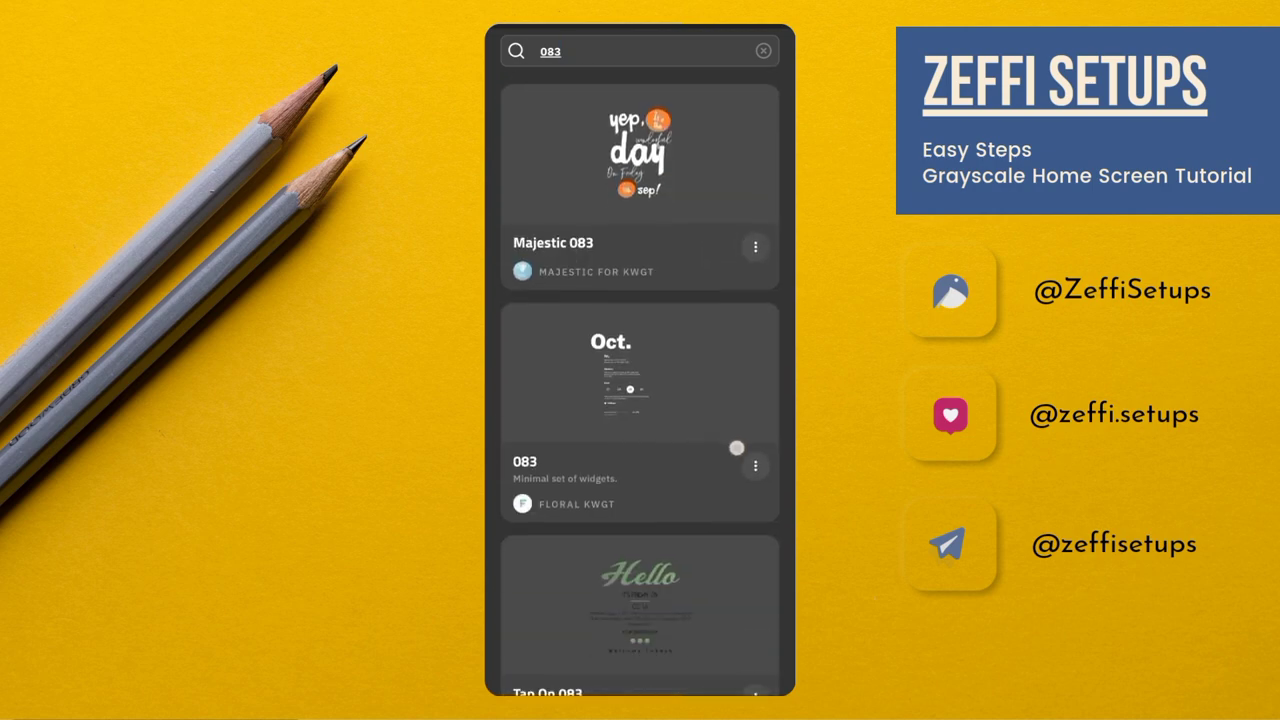
pyautogui.scroll(-2, 737, 449)
pyautogui.scroll(-5, 719, 486)
pyautogui.scroll(-2, 709, 534)
pyautogui.scroll(-5, 700, 557)
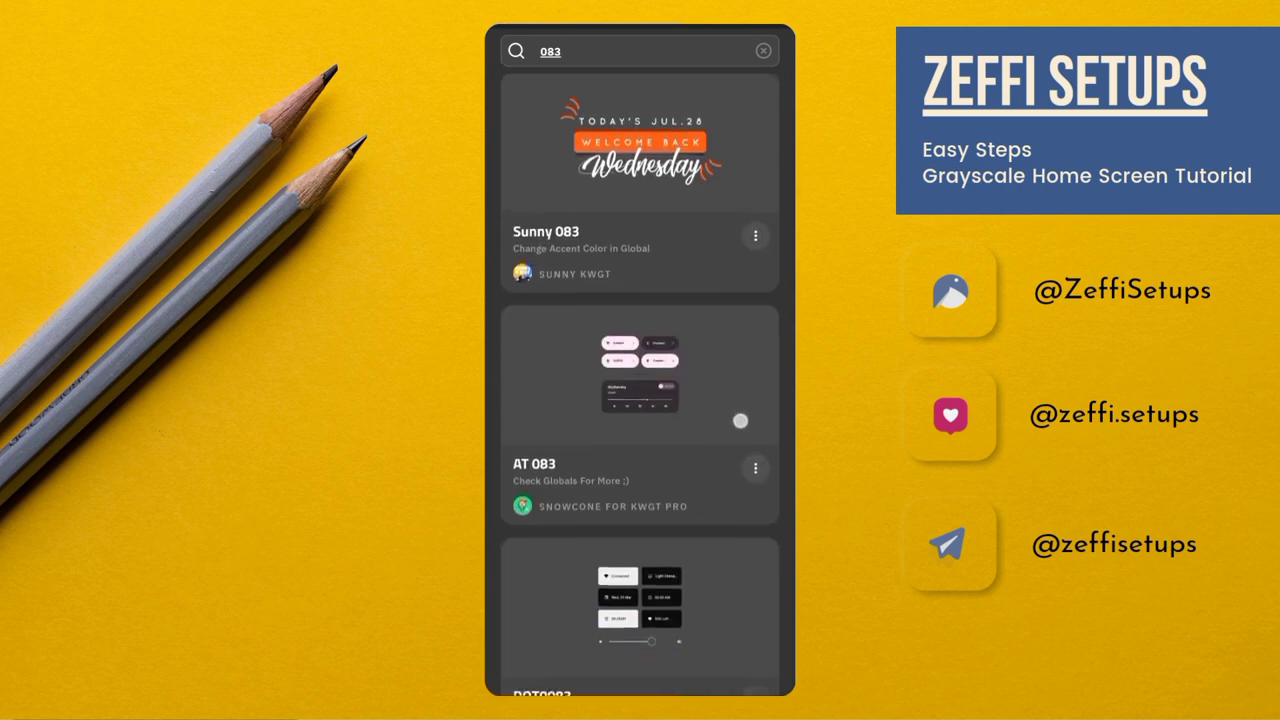
pyautogui.scroll(-3, 740, 420)
pyautogui.scroll(-4, 734, 425)
pyautogui.scroll(-2, 720, 480)
pyautogui.scroll(-6, 715, 520)
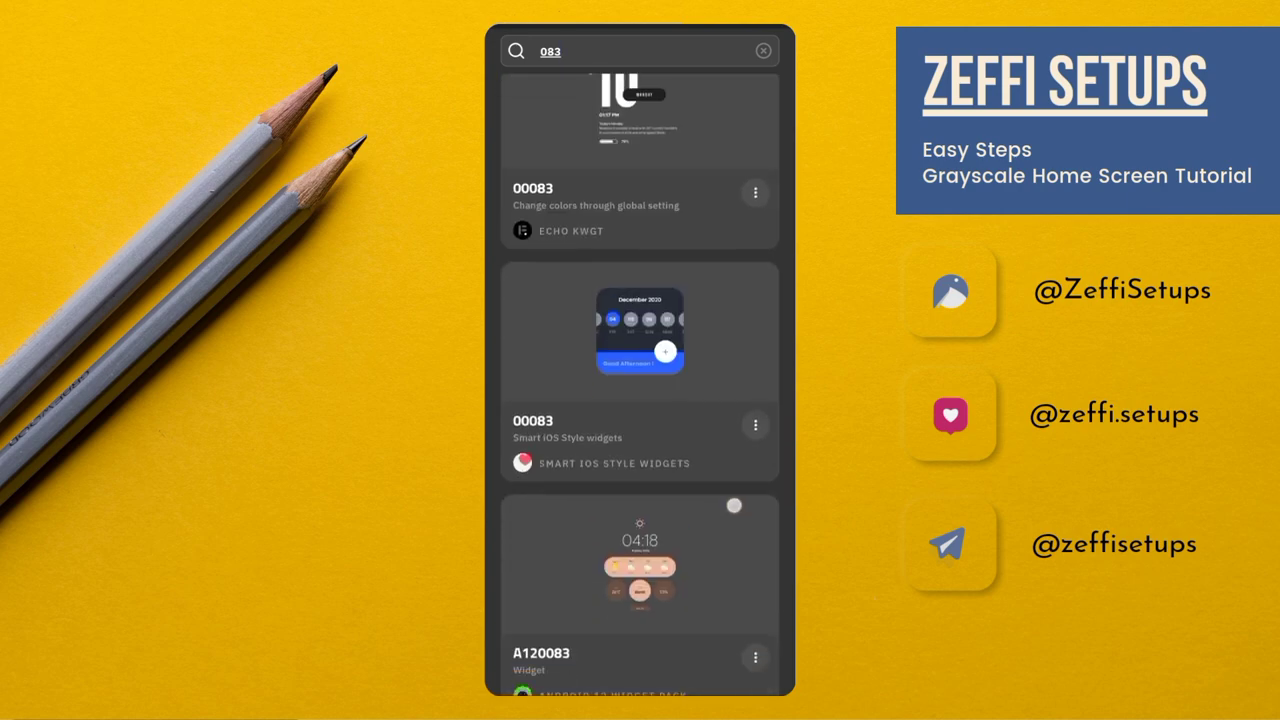
pyautogui.scroll(1, 705, 623)
pyautogui.scroll(-1, 705, 623)
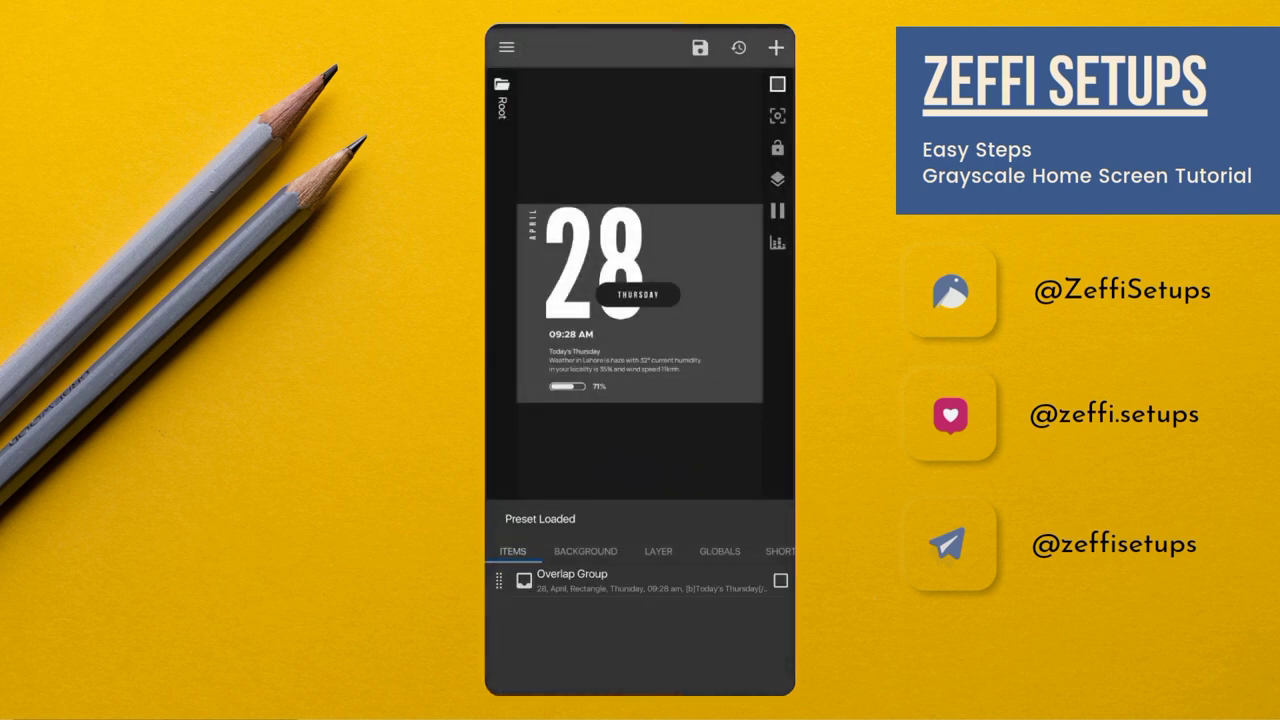
# Step: Set the widget's Single touch action to Disabled (block touch) and save the preset
pyautogui.moveTo(700, 674); pyautogui.dragTo(543, 674)
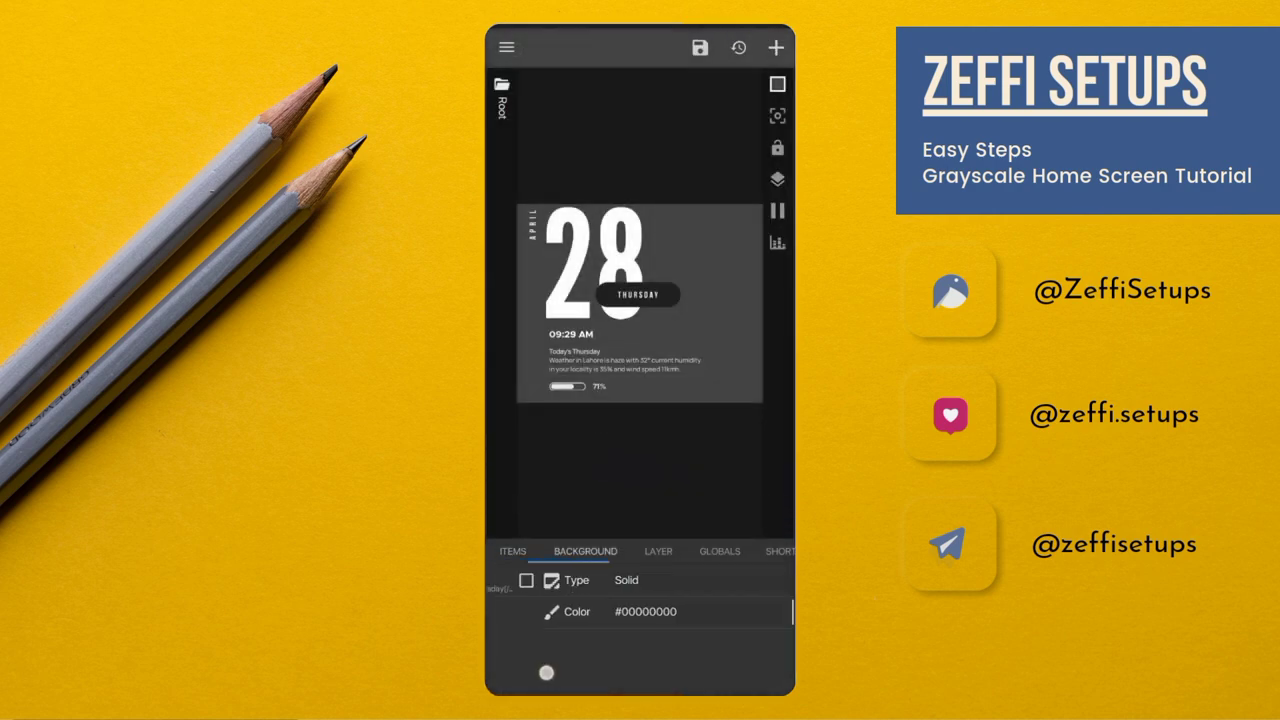
pyautogui.moveTo(700, 650); pyautogui.dragTo(543, 650)
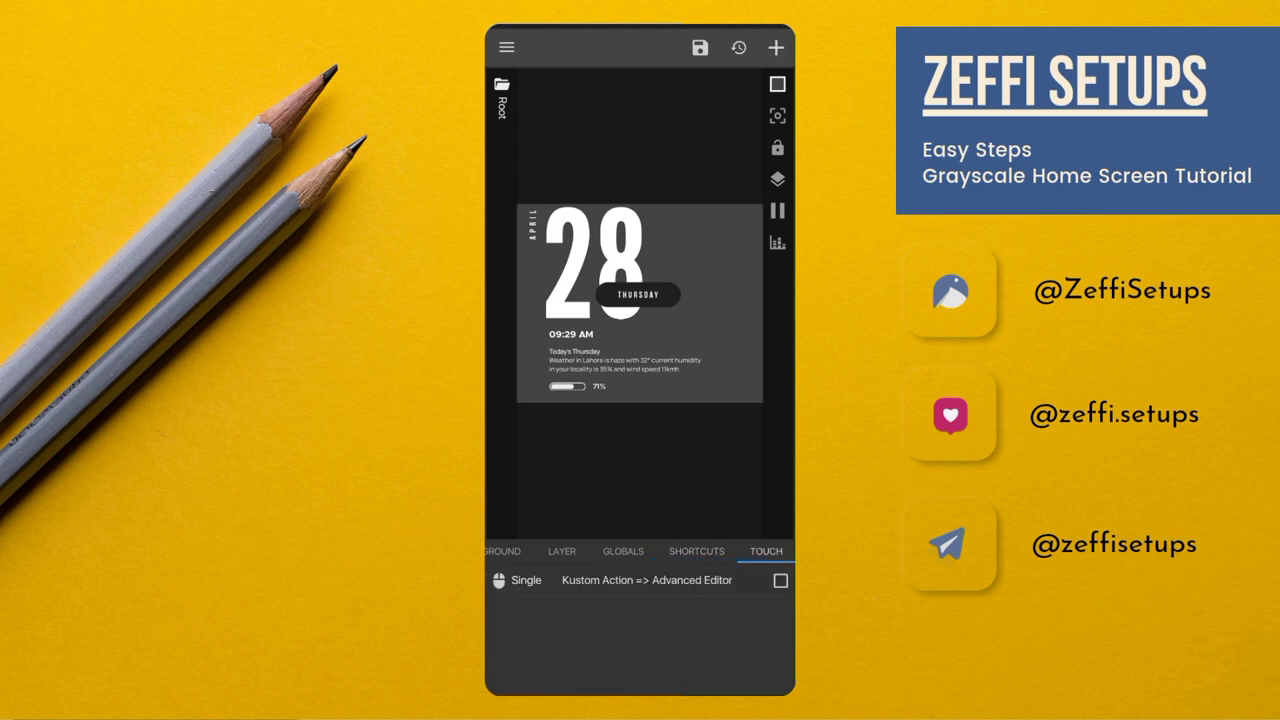
pyautogui.click(620, 580)
pyautogui.click(598, 580)
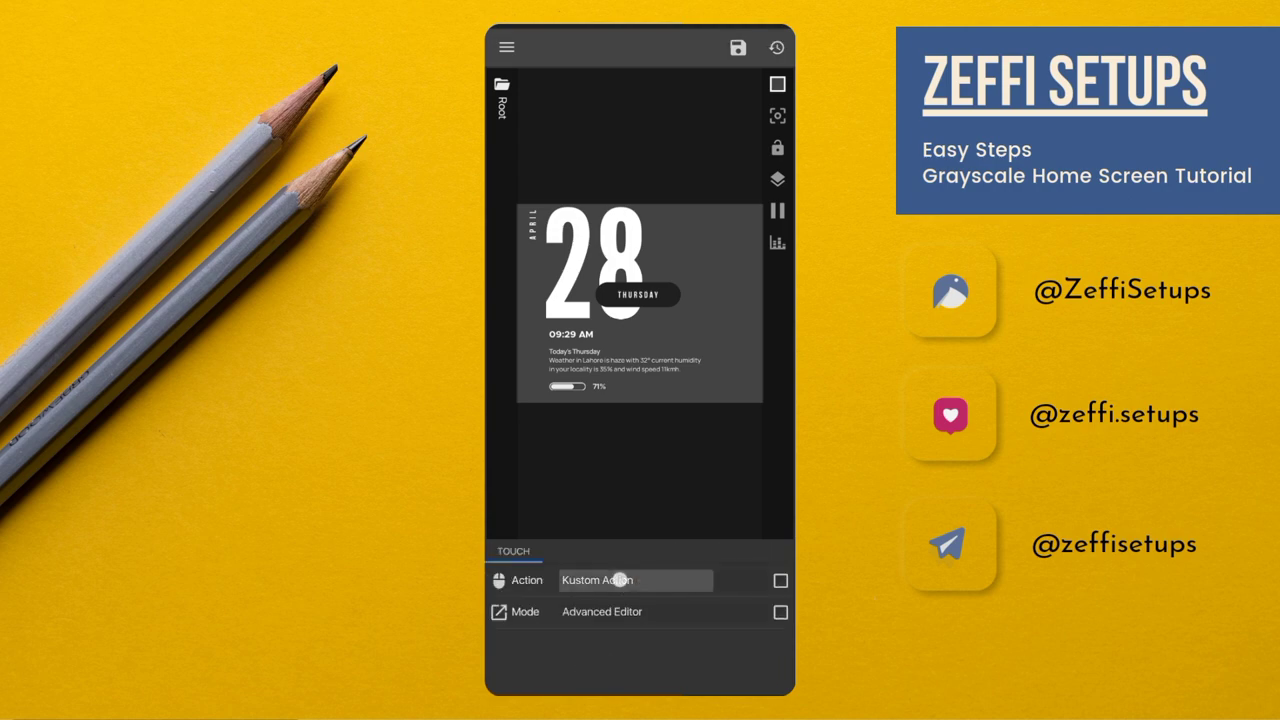
pyautogui.click(587, 550)
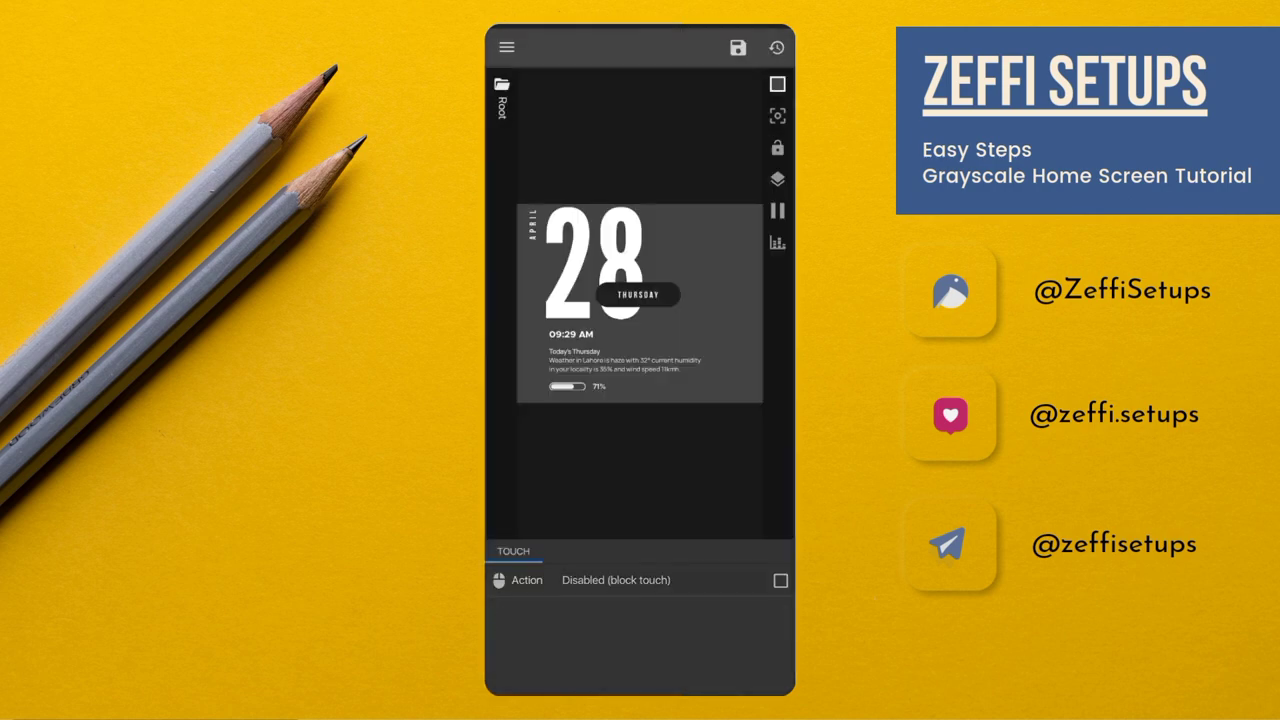
pyautogui.click(738, 47)
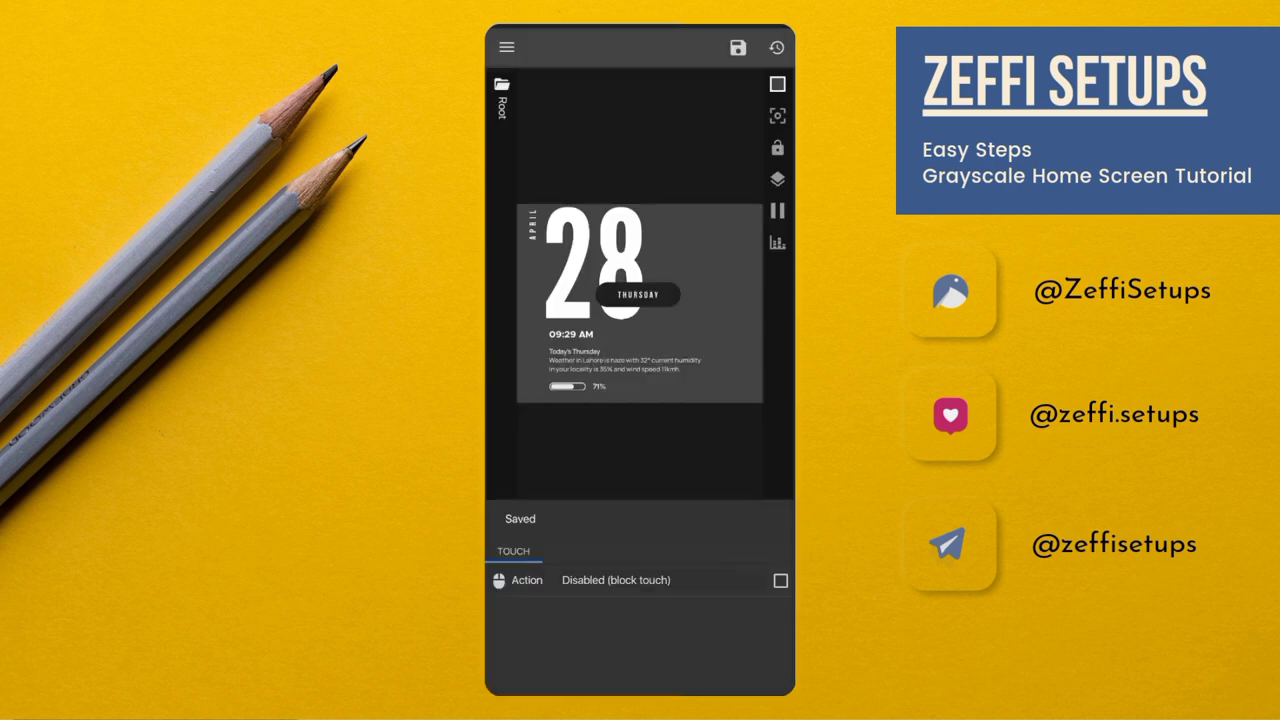